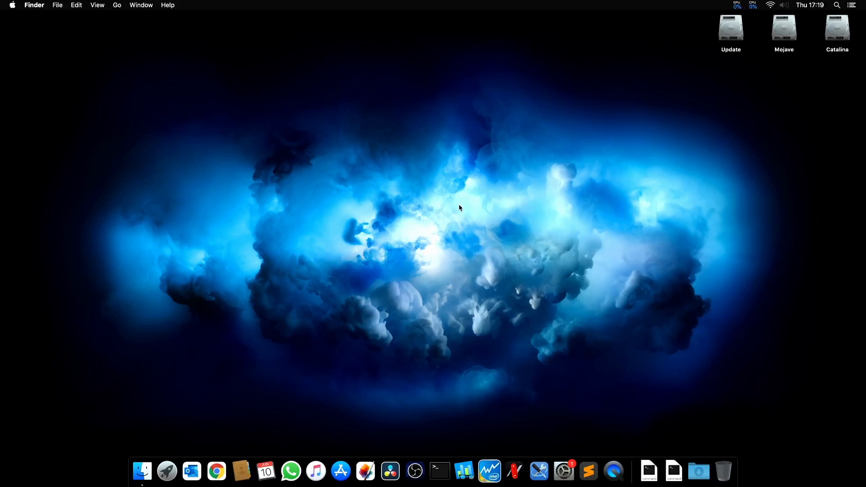
- Switch to Chrome, search the web for propertree and open the corpnewt/ProperTree GitHub repository
click(217, 471)
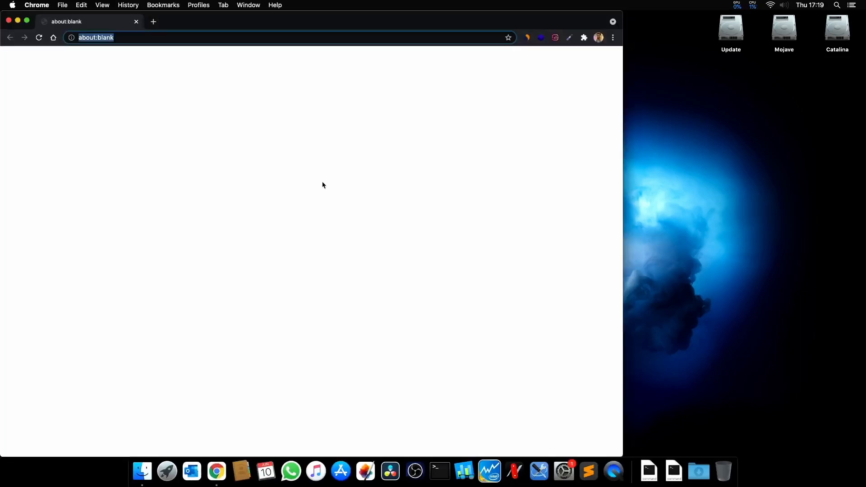
text(prop)
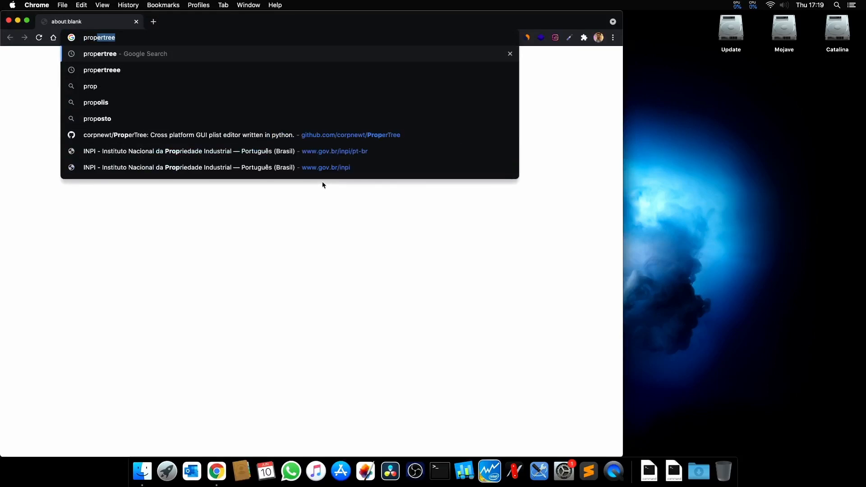
key(Return)
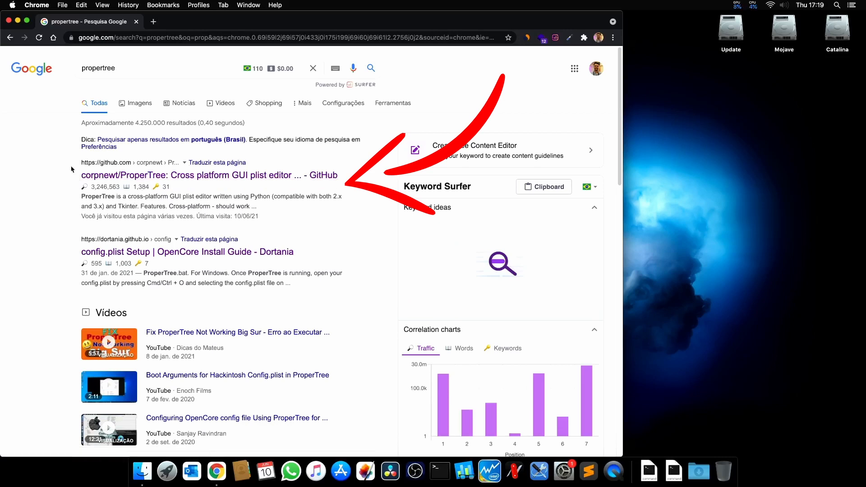
click(103, 168)
drag(103, 168, 128, 167)
click(55, 182)
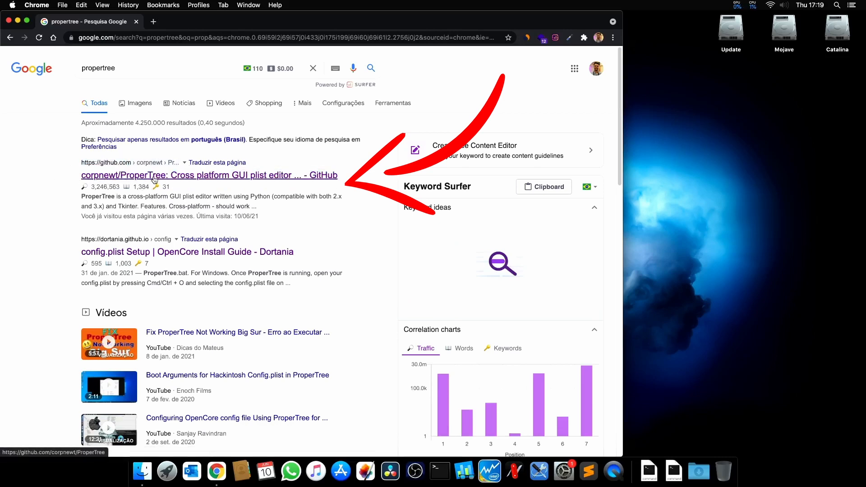
click(159, 178)
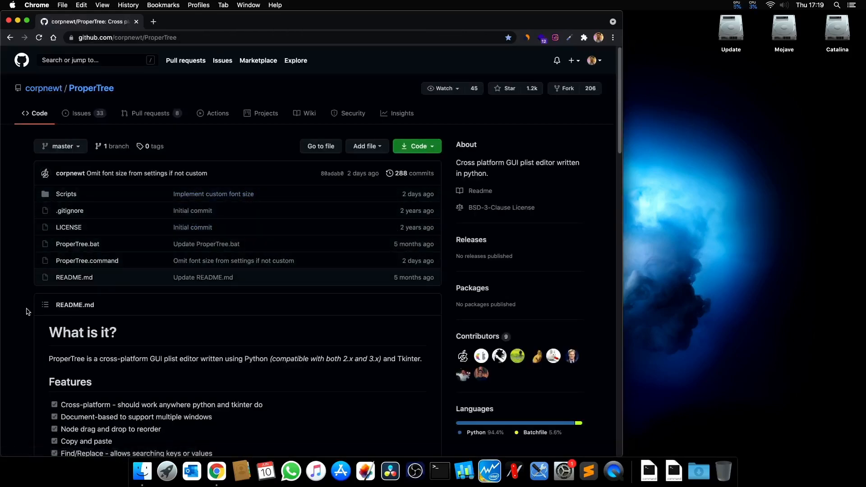
- Skim the ProperTree README and download the repository as a ZIP file
scroll(28, 311, down, 10)
scroll(28, 310, down, 20)
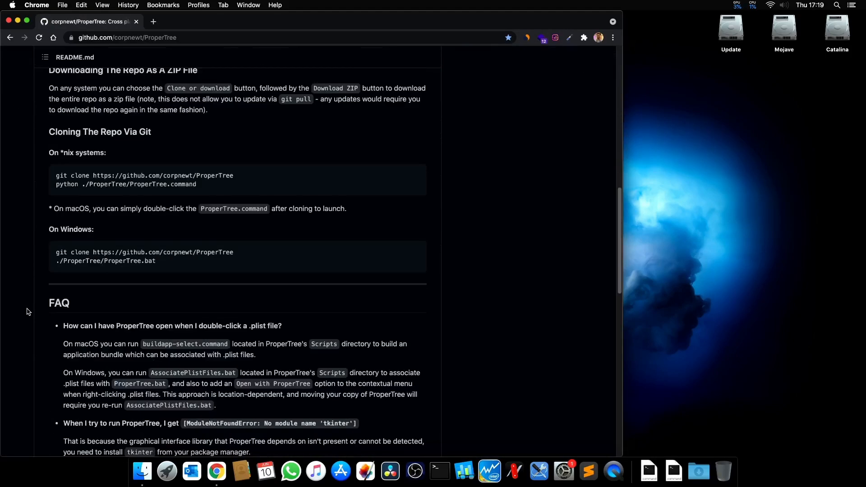
scroll(28, 311, down, 5)
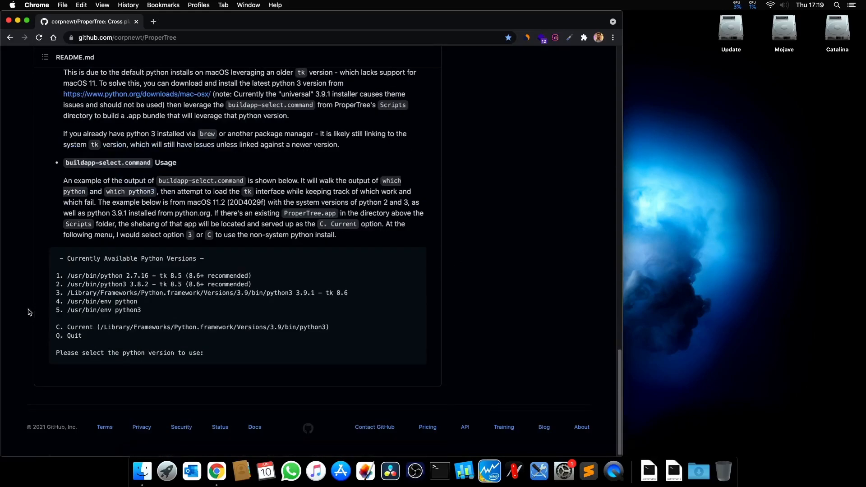
scroll(30, 310, up, 20)
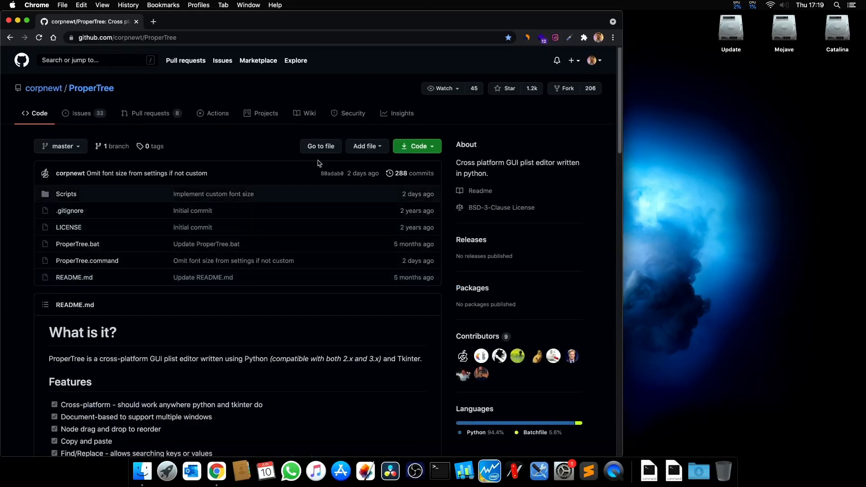
click(422, 147)
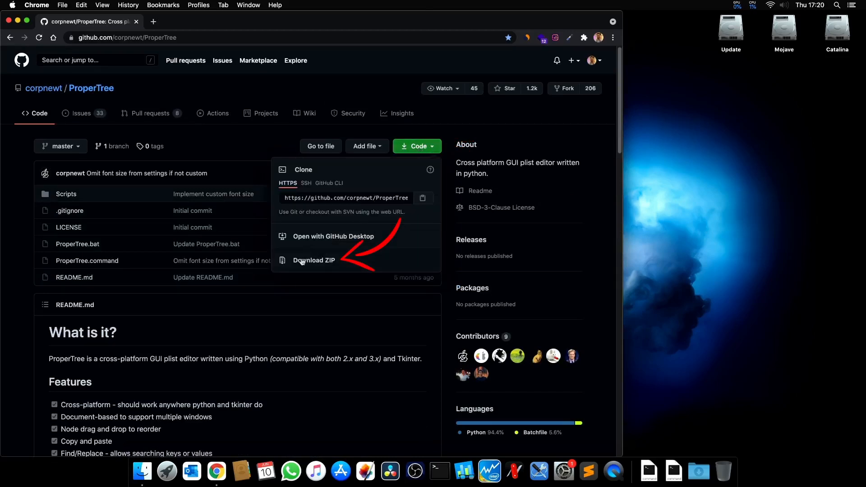
click(316, 260)
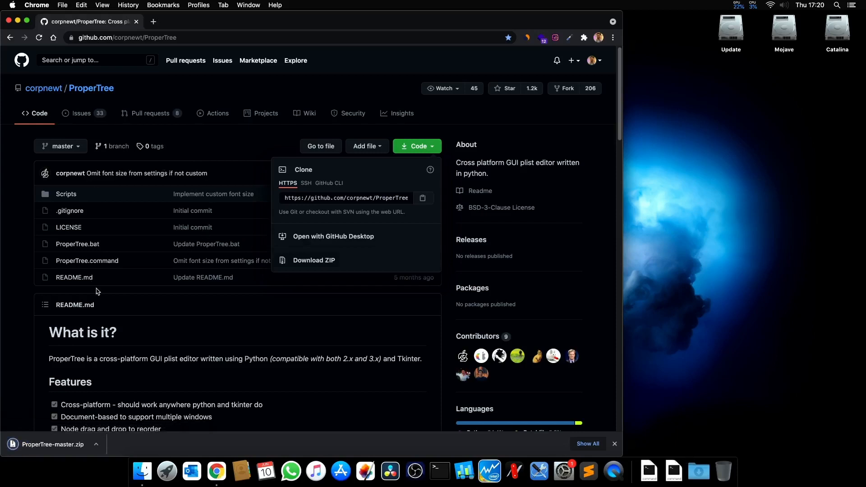
click(8, 231)
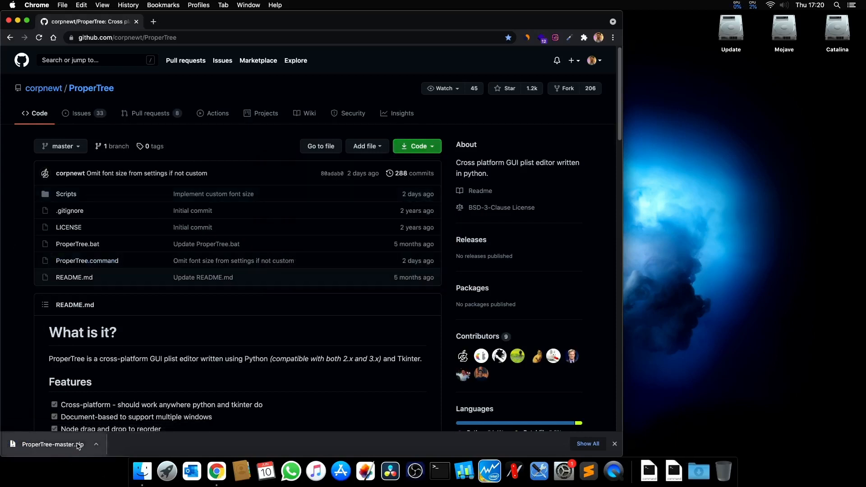
- Search the web for mountefi and open the corpnewt/MountEFI GitHub repository
click(208, 39)
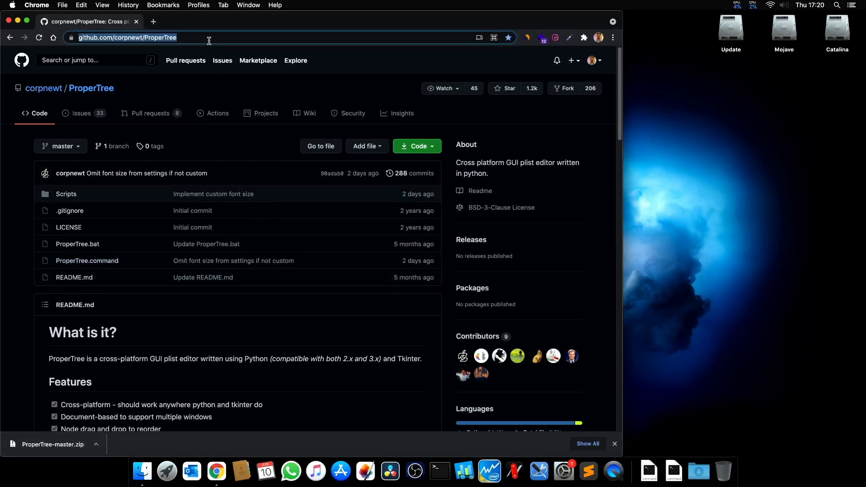
text(mountefi)
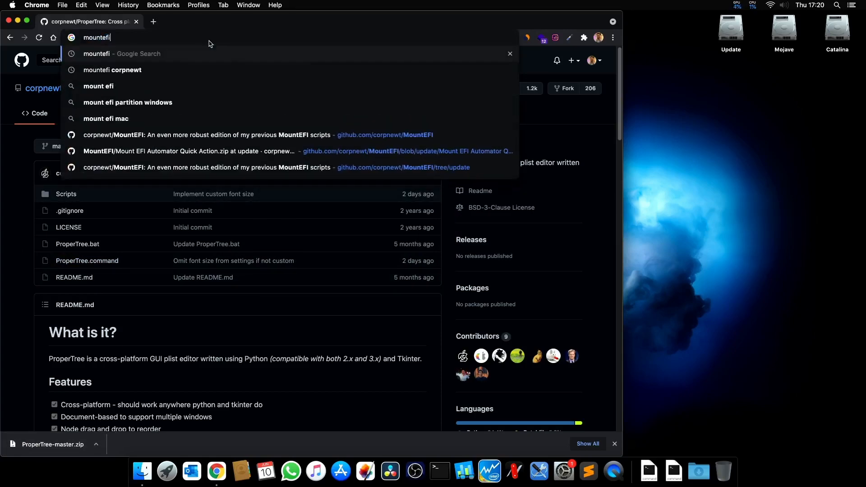
key(Return)
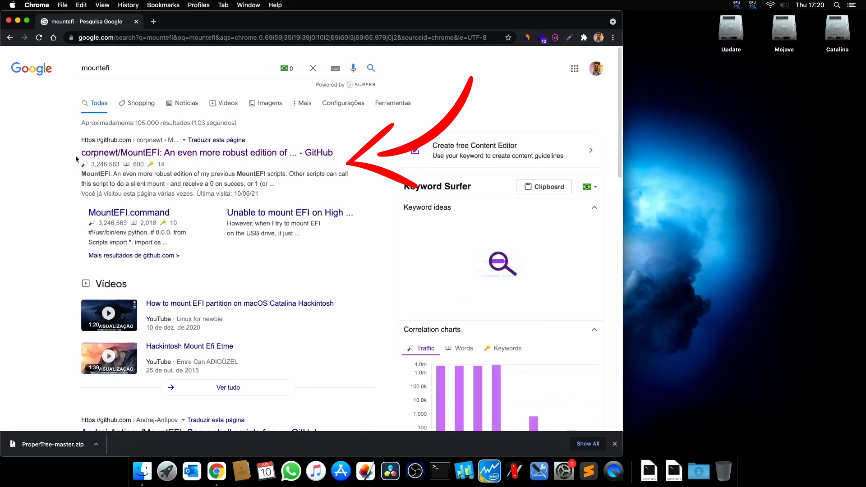
drag(88, 155, 118, 154)
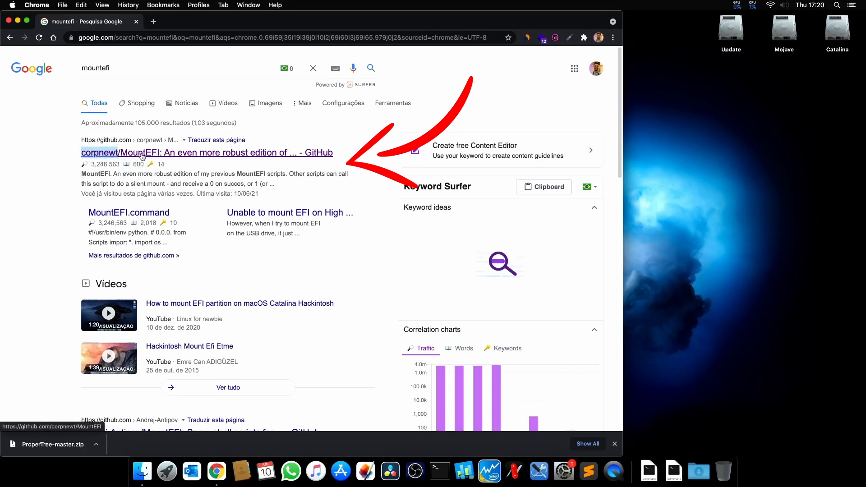
click(157, 156)
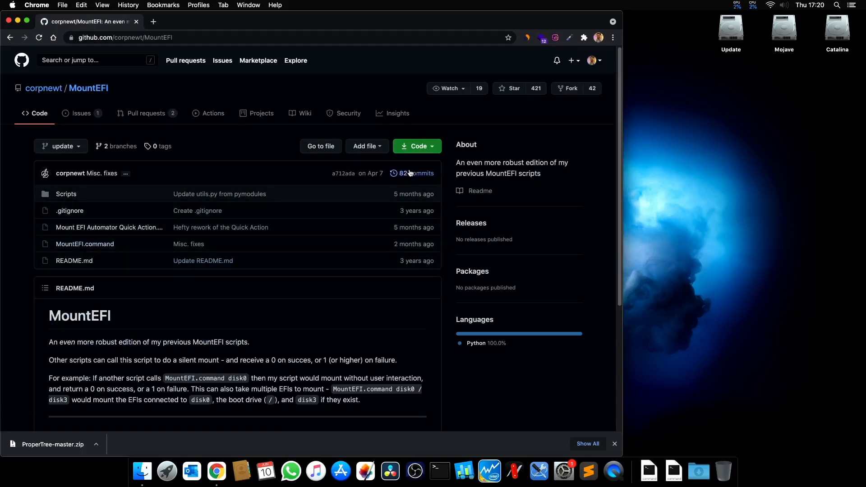
- Download Mount EFI Automator Quick Action.zip from the MountEFI repository and return to the repository's main page
click(418, 149)
click(189, 315)
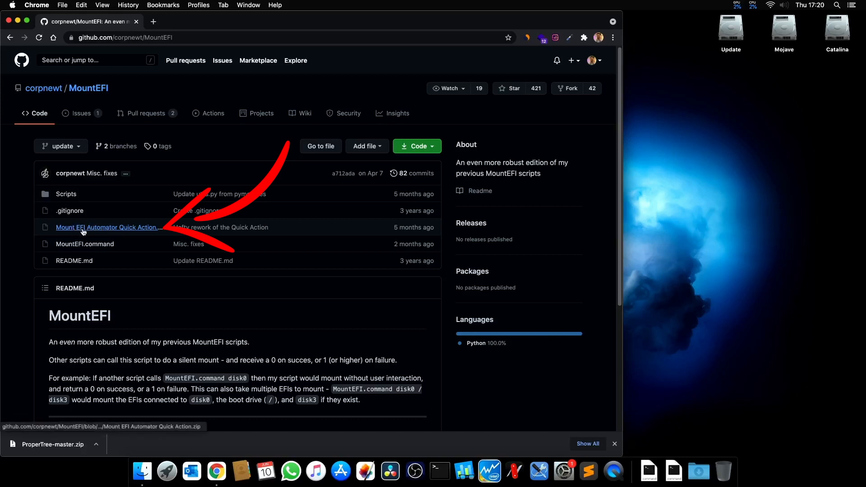
click(137, 228)
click(530, 228)
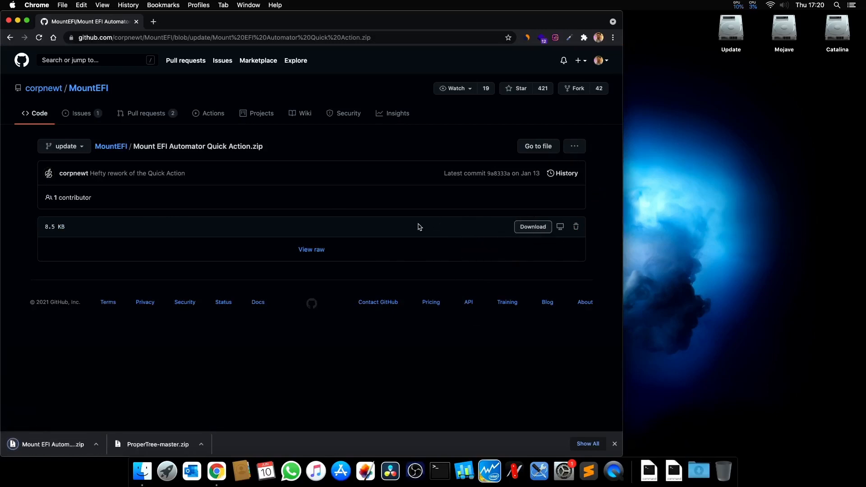
key(super+Left)
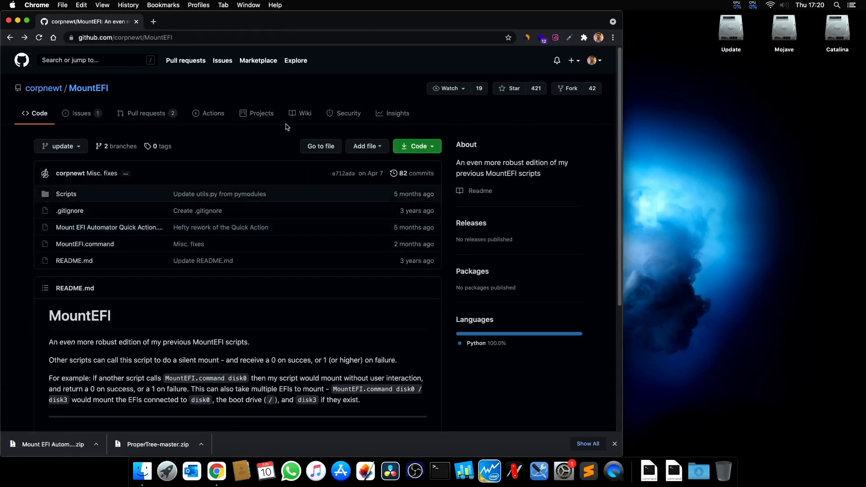
- Hide Chrome, switch to Finder's Downloads folder and extract Mount EFI Automator Quick Action.zip
key(super+h)
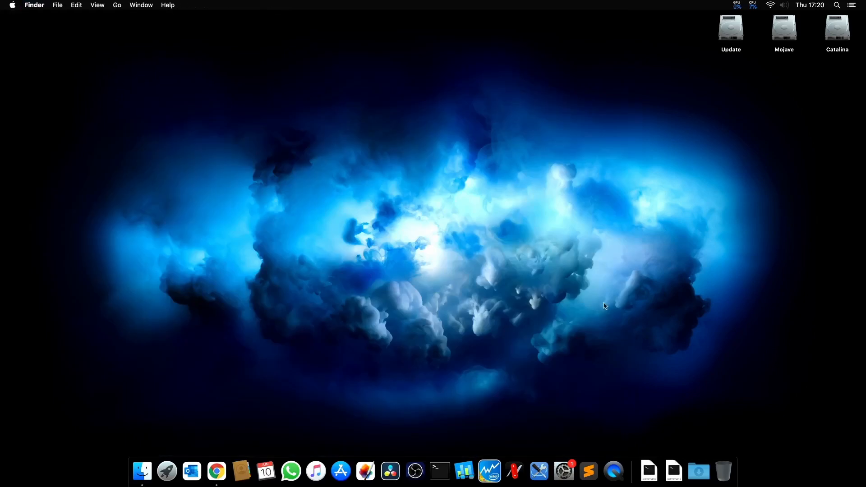
click(699, 470)
click(726, 431)
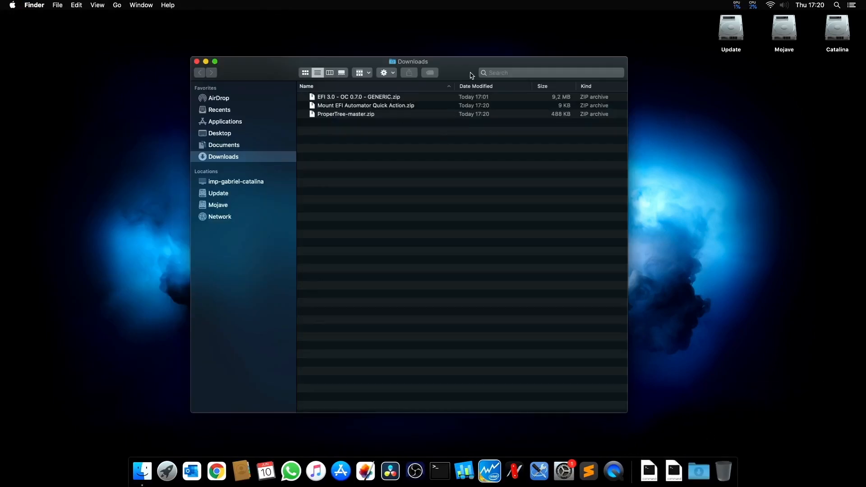
drag(471, 73, 481, 92)
click(362, 124)
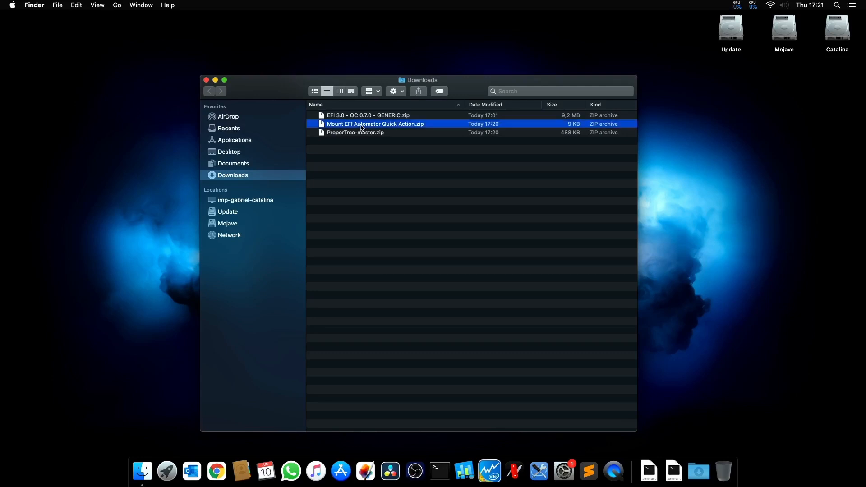
double_click(362, 126)
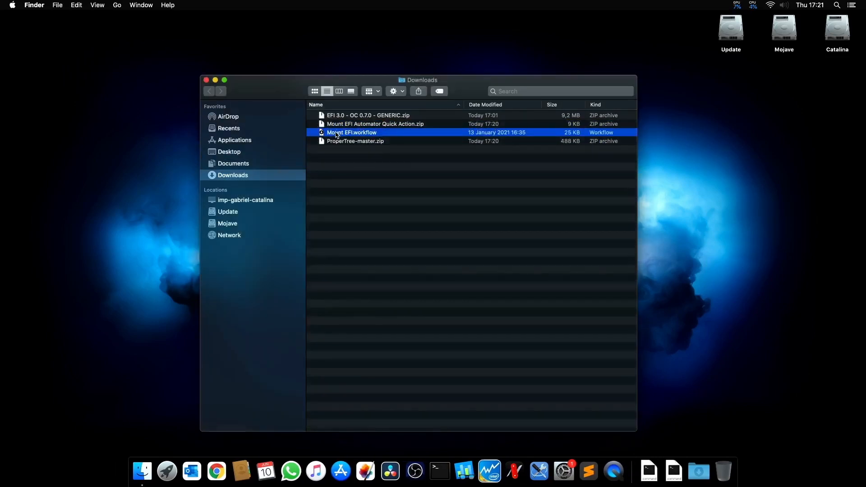
- Install the Mount EFI quick action from Mount EFI.workflow, replacing the existing version, and quit System Preferences
double_click(363, 133)
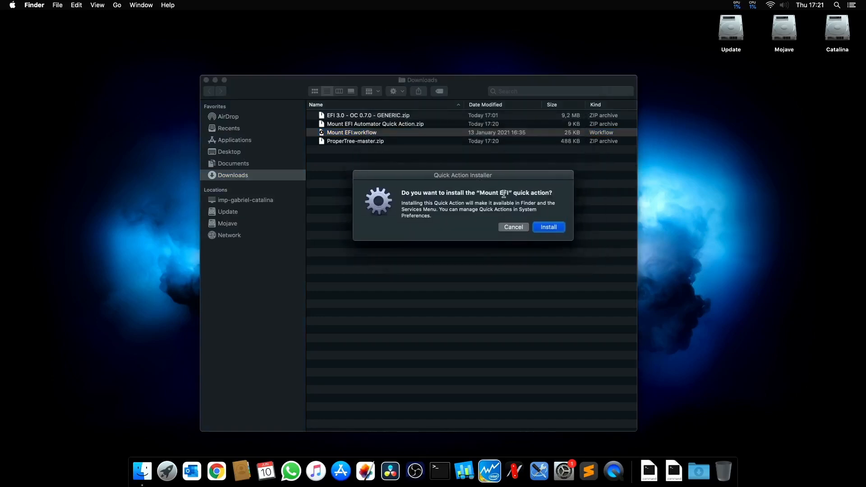
click(553, 229)
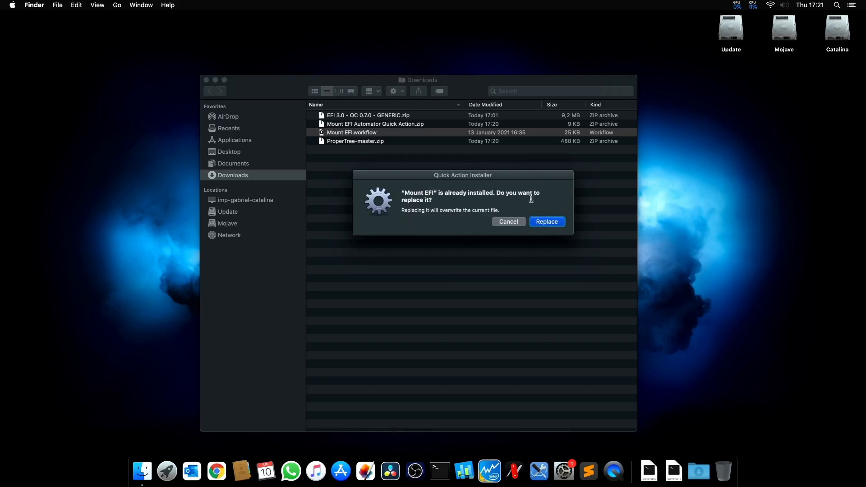
click(554, 222)
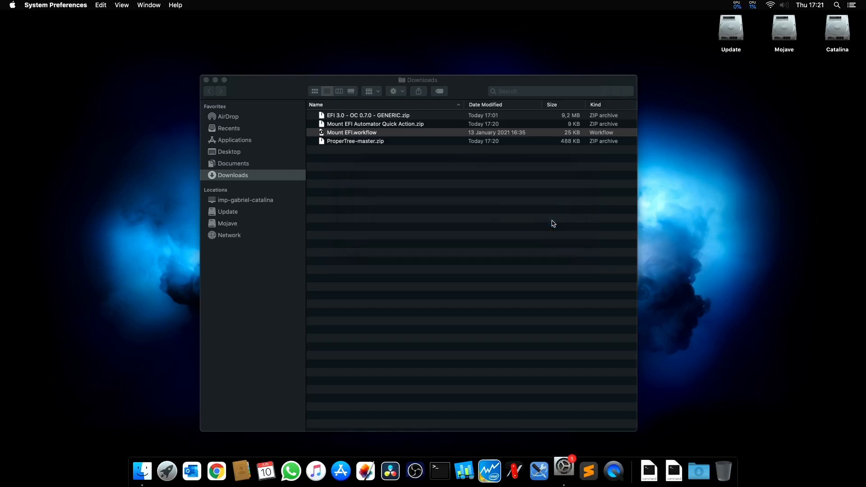
drag(252, 133, 468, 173)
click(375, 163)
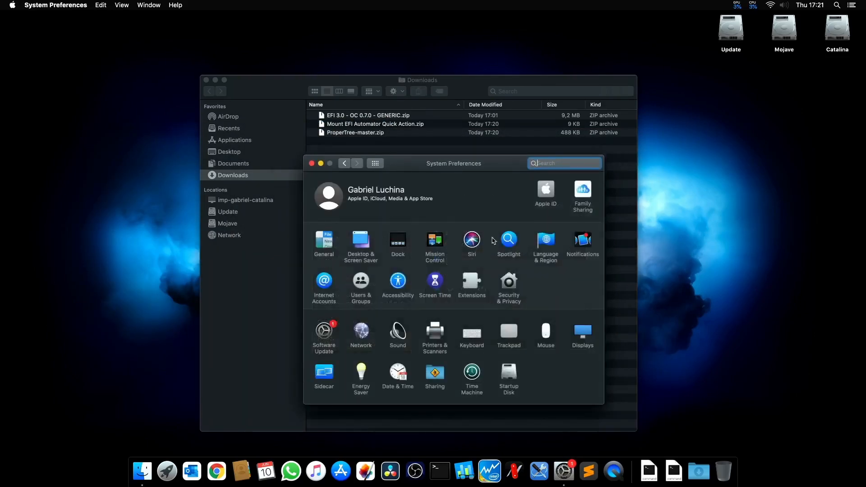
key(super+q)
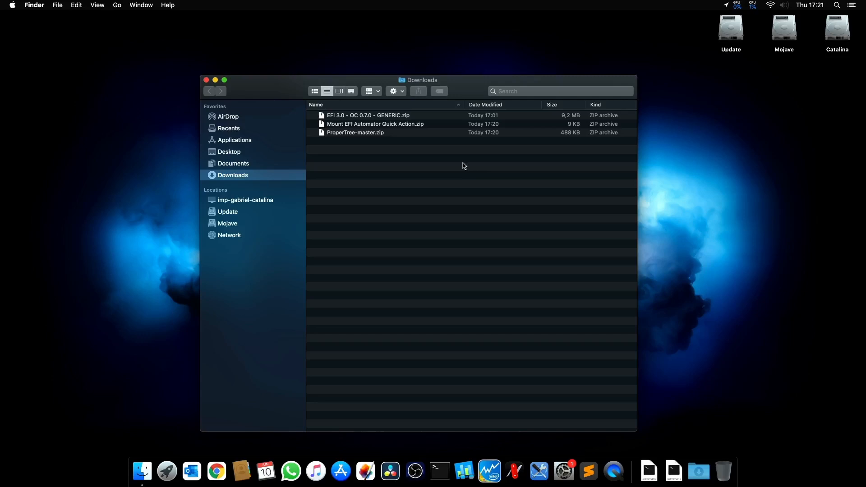
- Mount the Catalina drive's EFI partition with the Mount EFI quick action, authorizing it with the account password
click(796, 32)
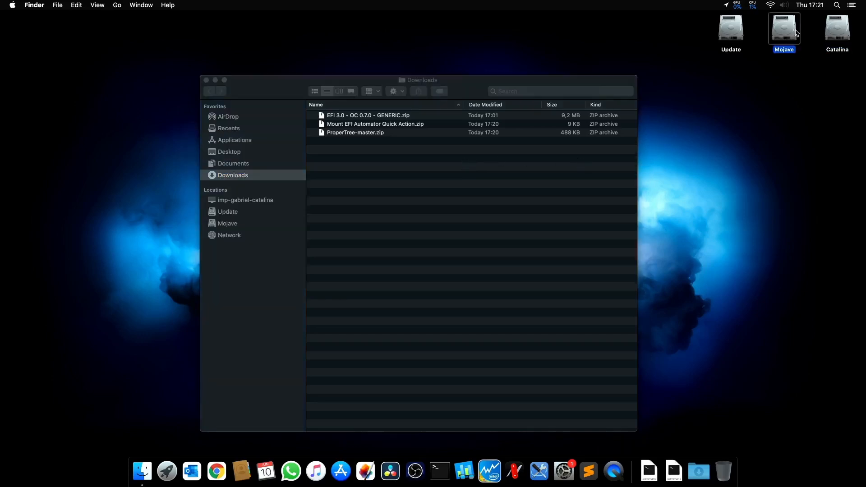
key(Left)
key(Right)
key(Right)
key(Left)
key(Left)
click(839, 30)
right_click(842, 29)
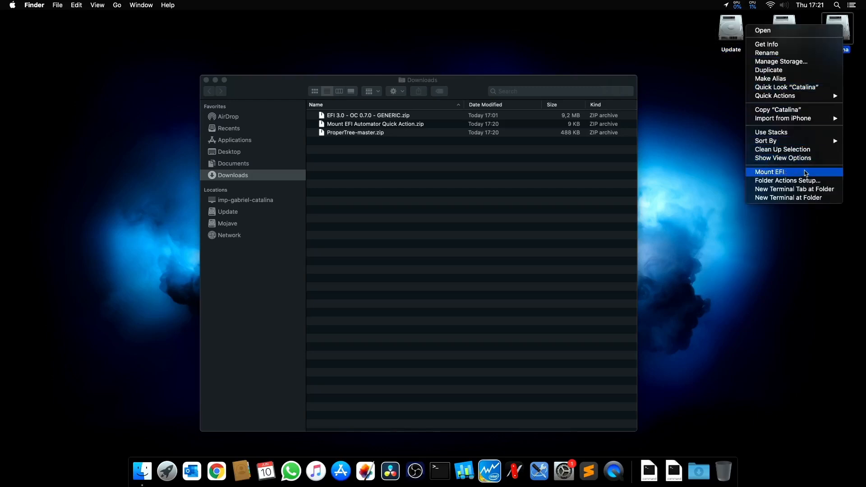
click(806, 172)
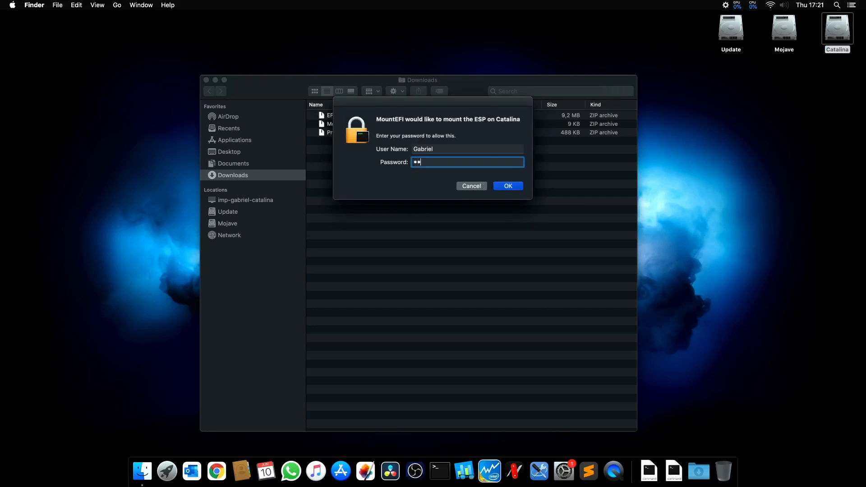
key(Return)
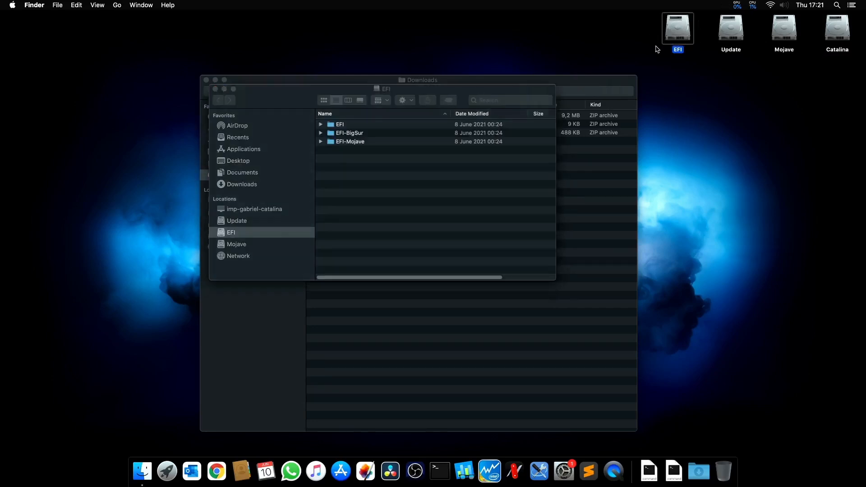
- Examine the folders on the mounted EFI partition and close its window
click(435, 96)
key(Up)
key(Down)
key(Down)
key(Up)
key(Up)
key(Down)
key(Down)
click(444, 132)
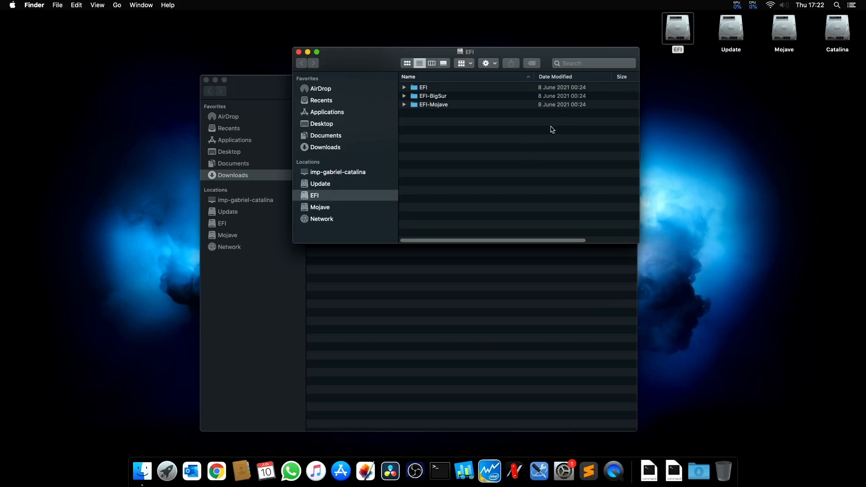
key(super+w)
click(682, 32)
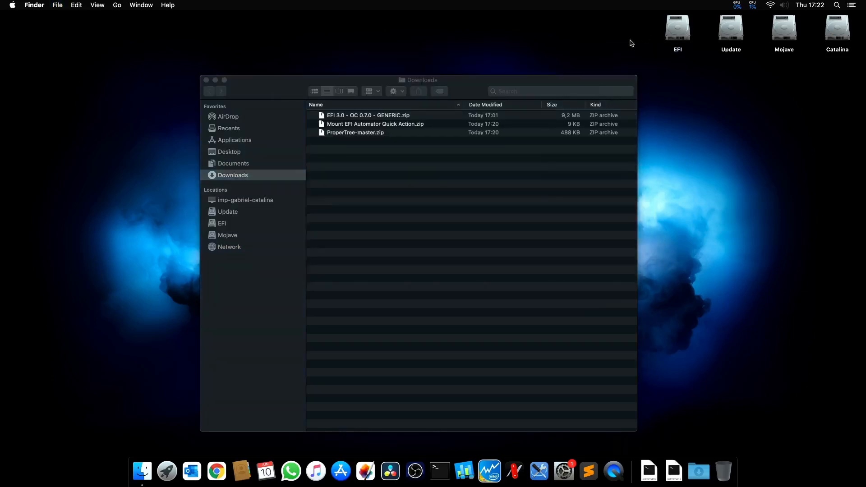
- Select Mount EFI Automator Quick Action.zip, look up Automator in Launchpad with the search "aut" and return to Finder
click(394, 127)
click(407, 127)
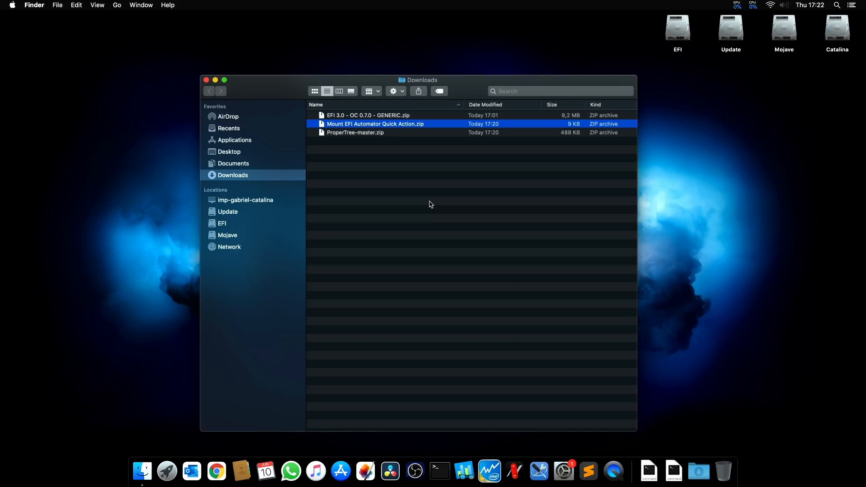
click(167, 472)
text(aut)
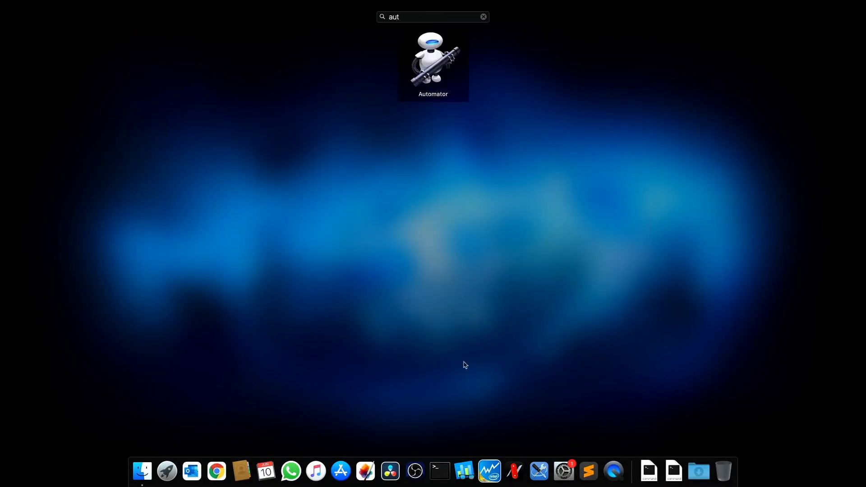
key(Escape)
key(Escape)
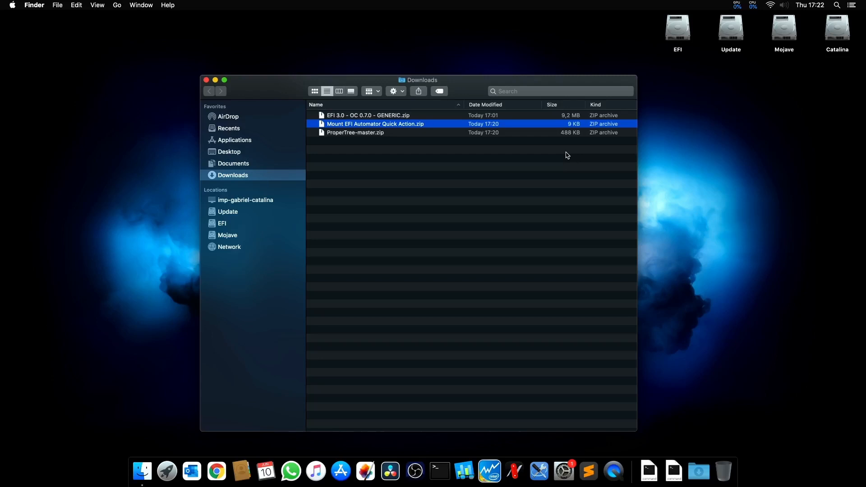
click(686, 33)
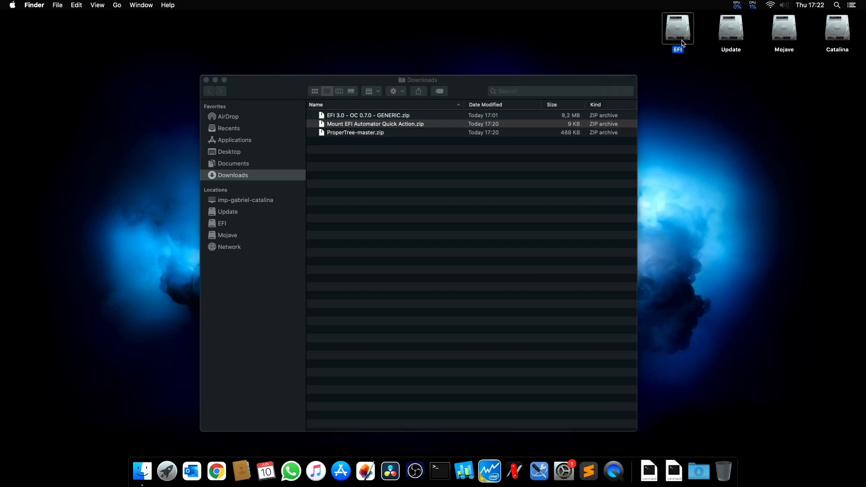
click(718, 84)
click(684, 39)
click(678, 88)
click(835, 36)
click(785, 34)
click(742, 33)
click(783, 32)
click(836, 30)
click(787, 31)
click(730, 30)
click(785, 31)
click(846, 28)
click(785, 31)
click(744, 31)
- Mount the Mojave drive's EFI partition with the Mount EFI quick action, view its contents and close its window
right_click(777, 28)
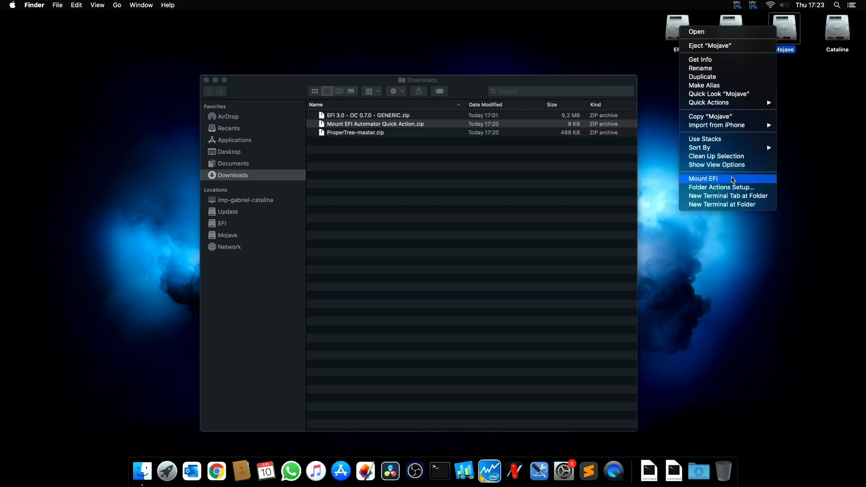
click(733, 179)
drag(418, 56, 588, 199)
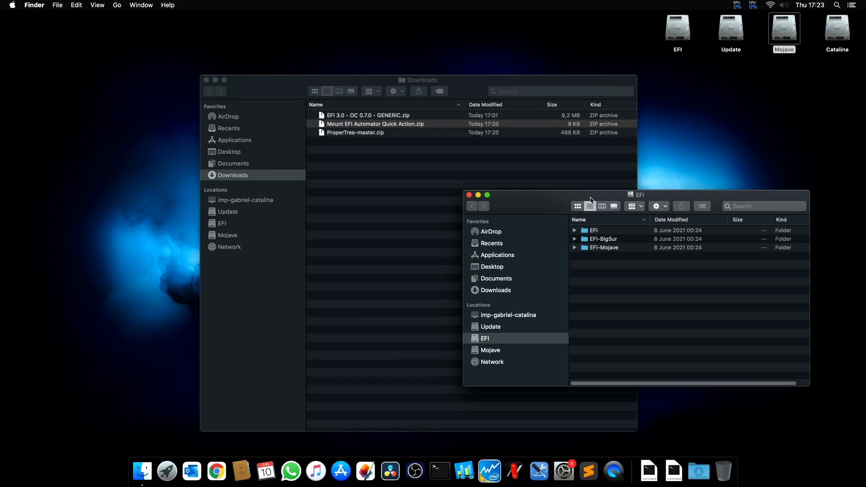
key(super+w)
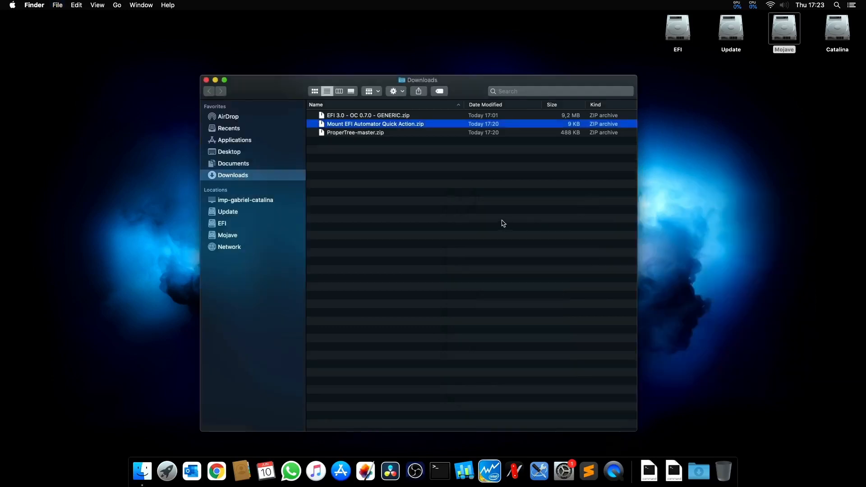
- Extract ProperTree-master.zip in the Downloads folder and open the extracted ProperTree-master folder
key(Down)
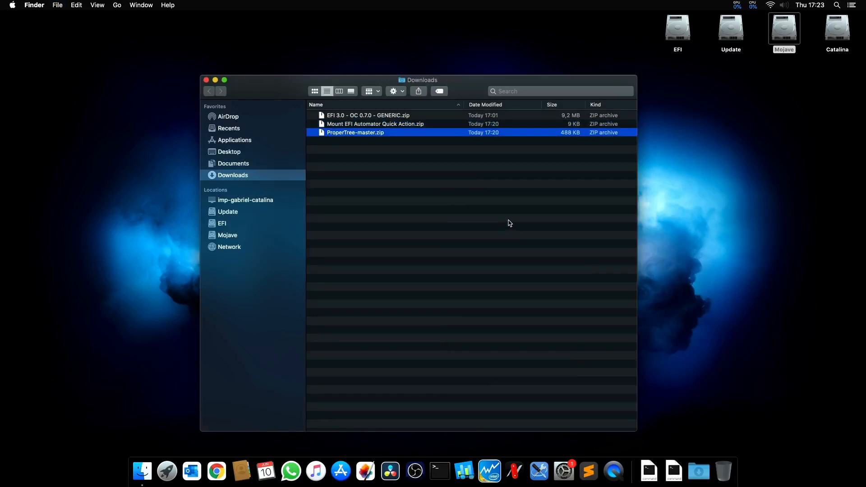
key(super+o)
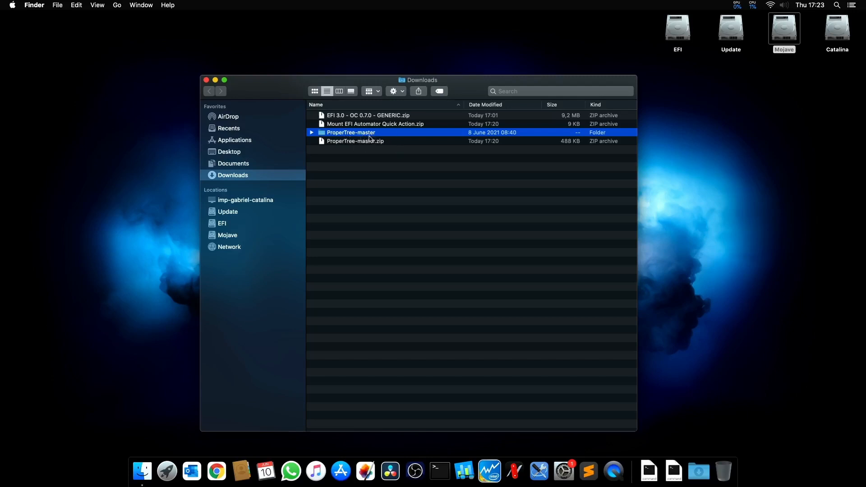
double_click(364, 133)
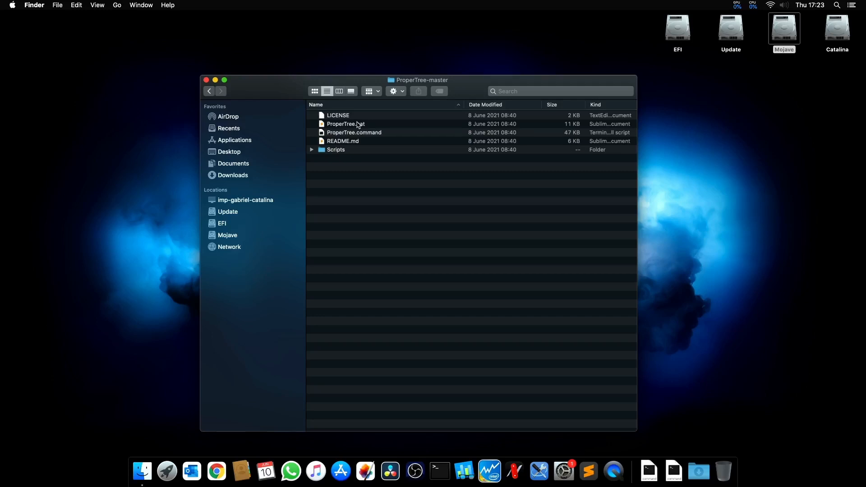
- Try to open ProperTree.command directly from the ProperTree-master folder and dismiss the security alert
click(358, 125)
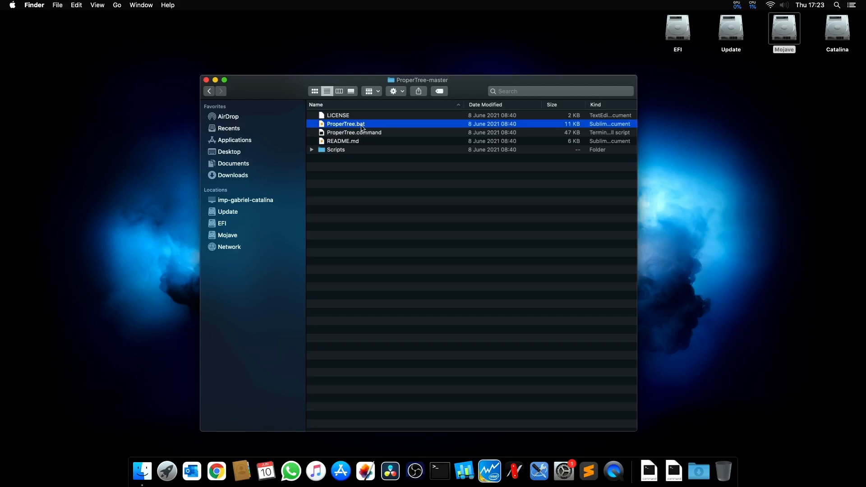
click(357, 133)
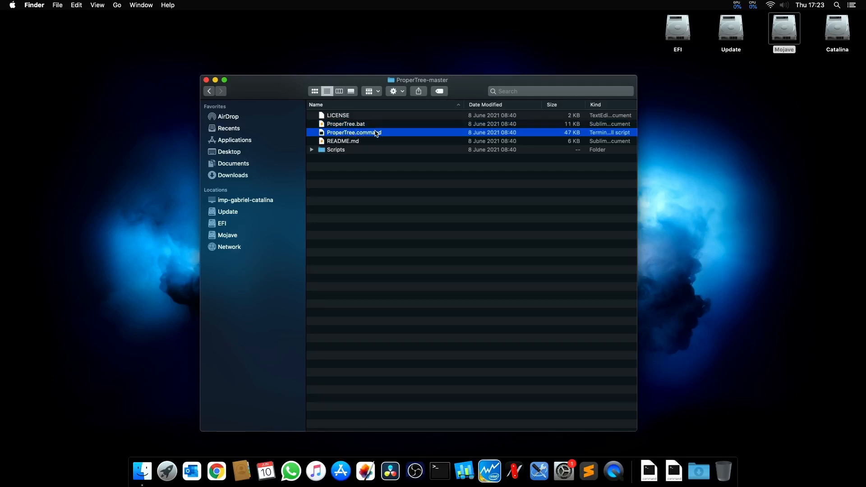
double_click(377, 133)
drag(455, 180, 464, 165)
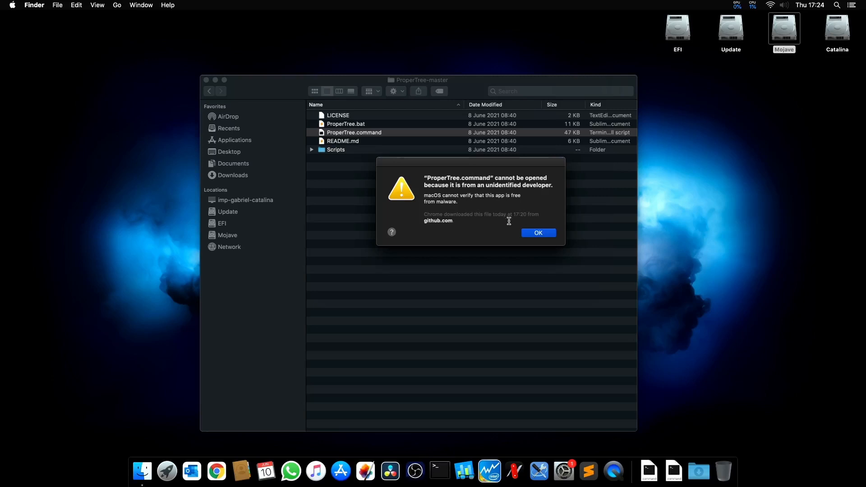
key(Return)
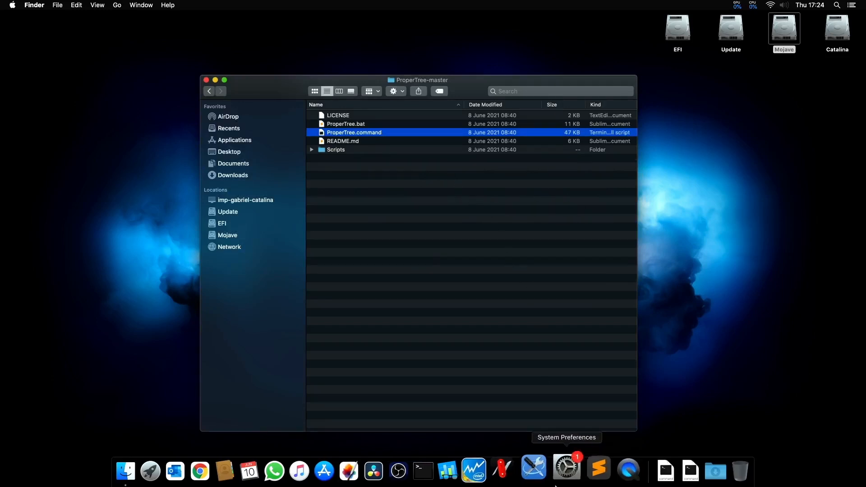
- Check the General settings of Security & Privacy in System Preferences for the option to allow ProperTree.command
click(564, 471)
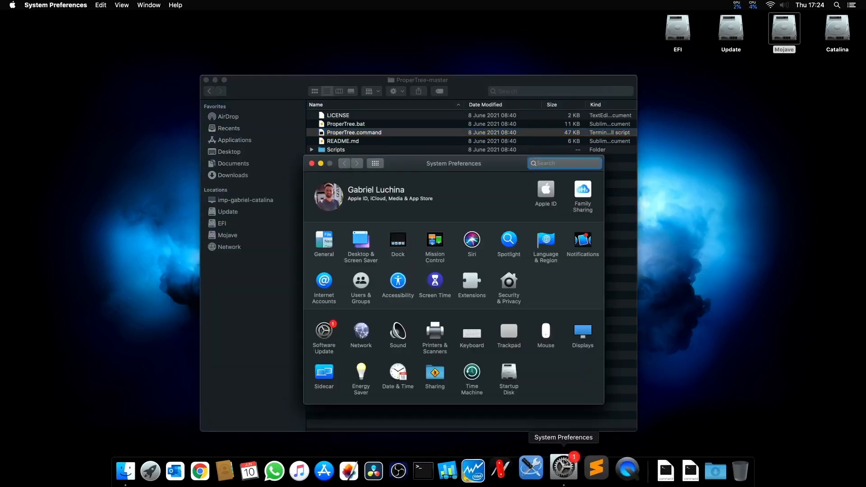
click(510, 286)
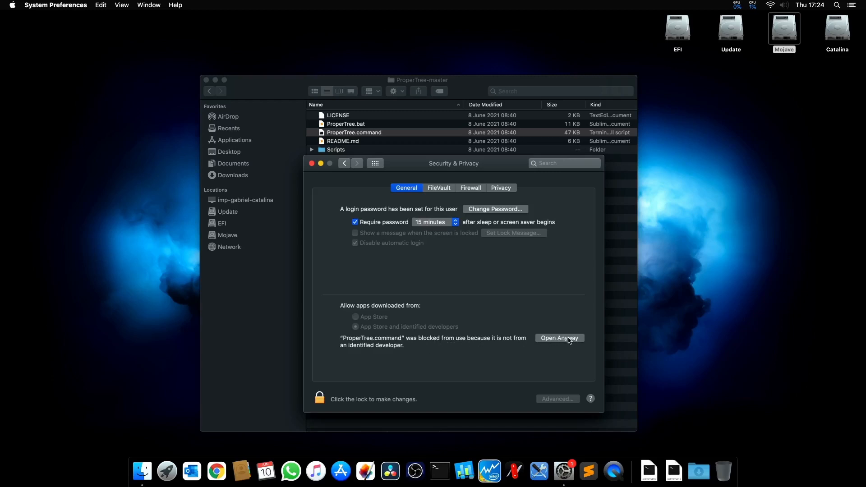
click(560, 343)
- Open ProperTree.command with Finder's explicit Open command, approve running it despite the unverified developer, and reposition the Untitled.plist window
click(371, 135)
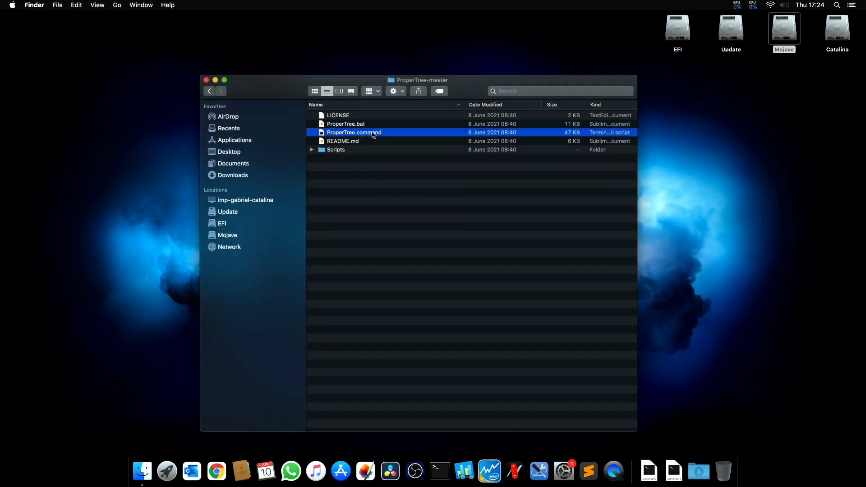
right_click(372, 134)
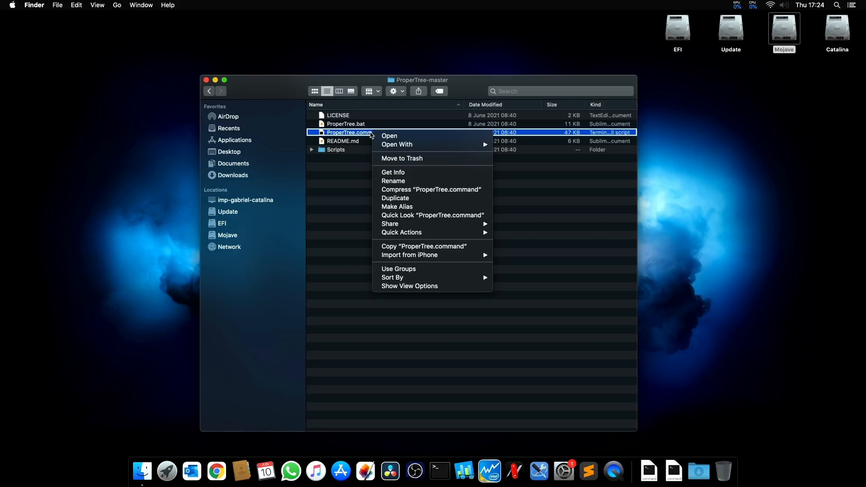
key(alt)
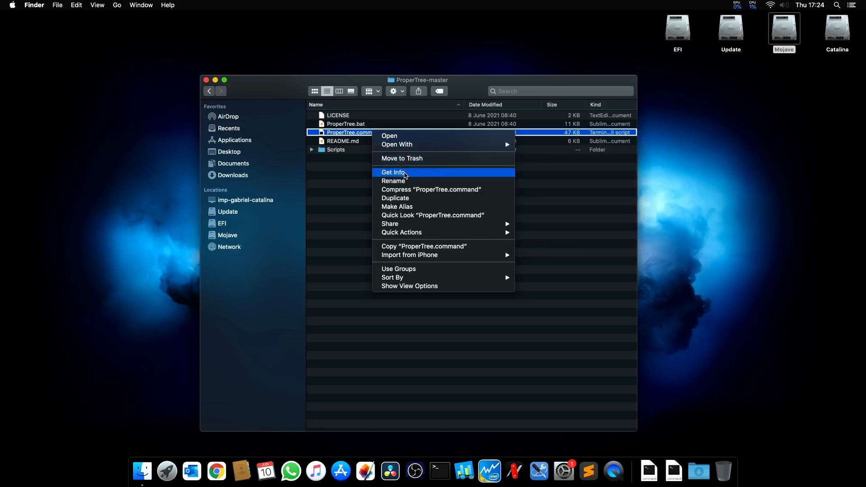
mouse_move(423, 236)
key(alt)
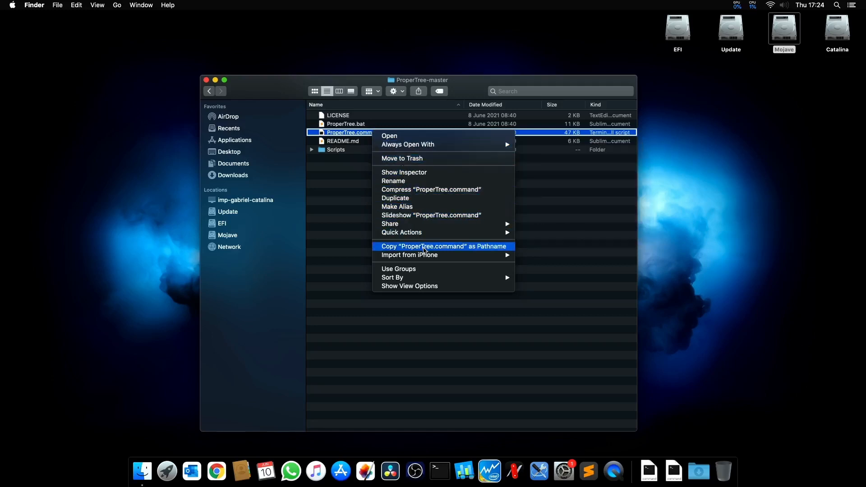
key(alt)
click(409, 138)
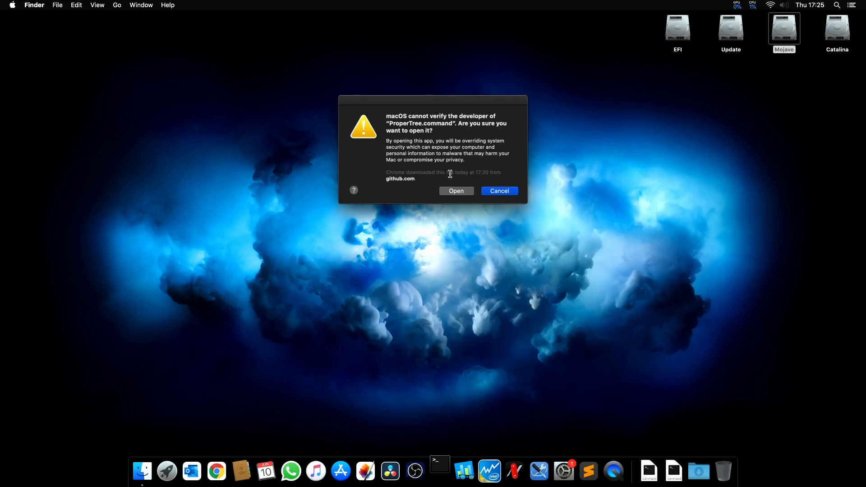
click(456, 192)
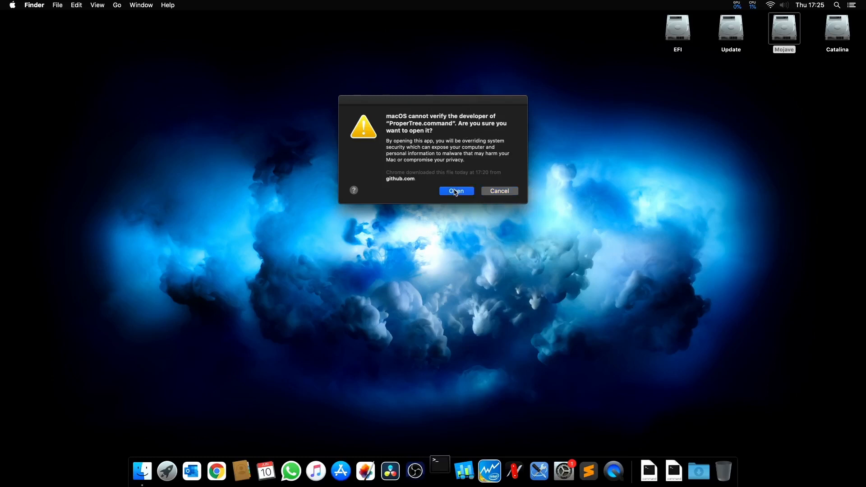
drag(450, 146, 494, 111)
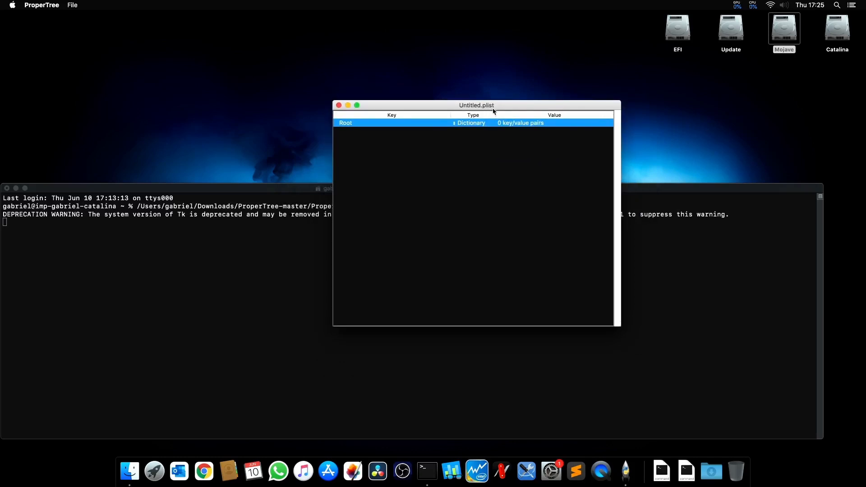
- Quit ProperTree, relaunch it from ProperTree.command in the Downloads folder's ProperTree-master folder, and move its window clear of Terminal
key(super+q)
click(711, 471)
click(704, 431)
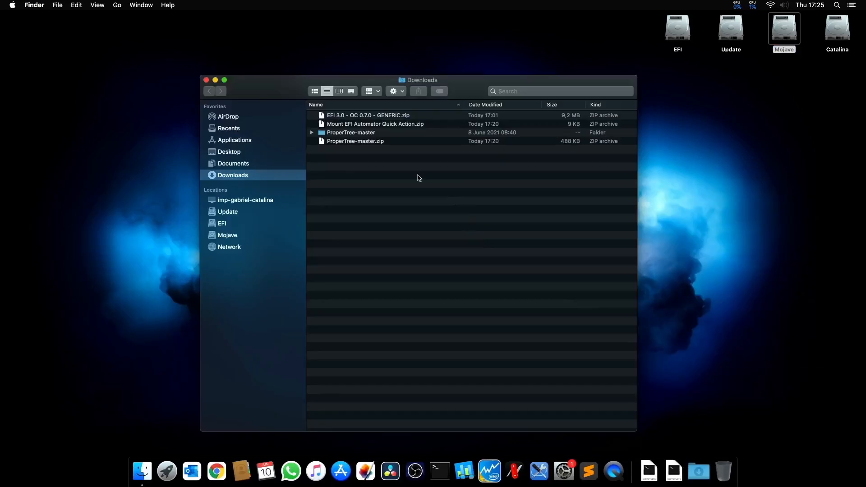
double_click(366, 134)
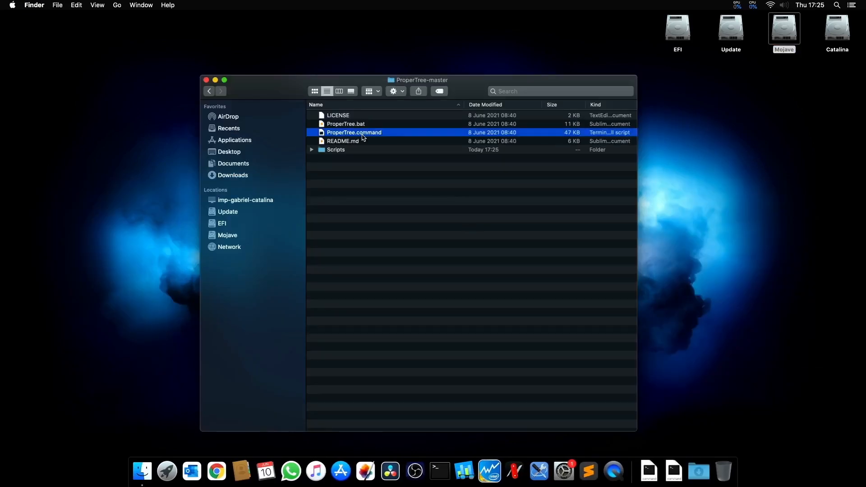
double_click(363, 134)
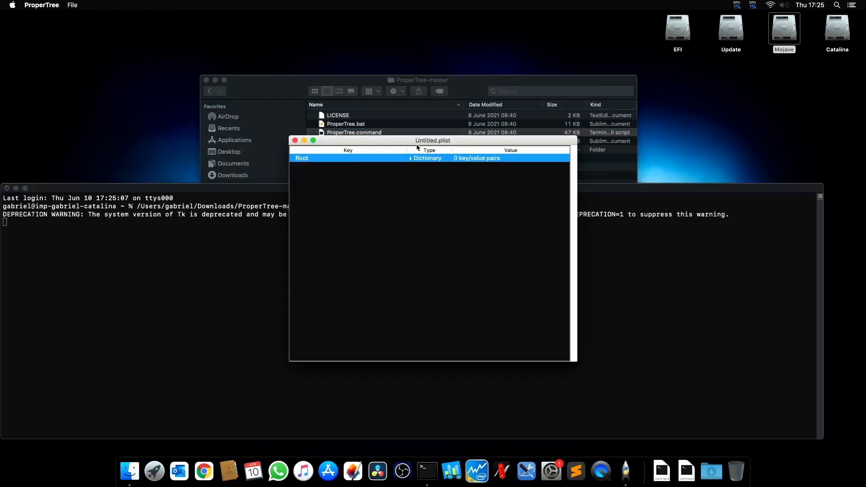
drag(538, 108, 512, 33)
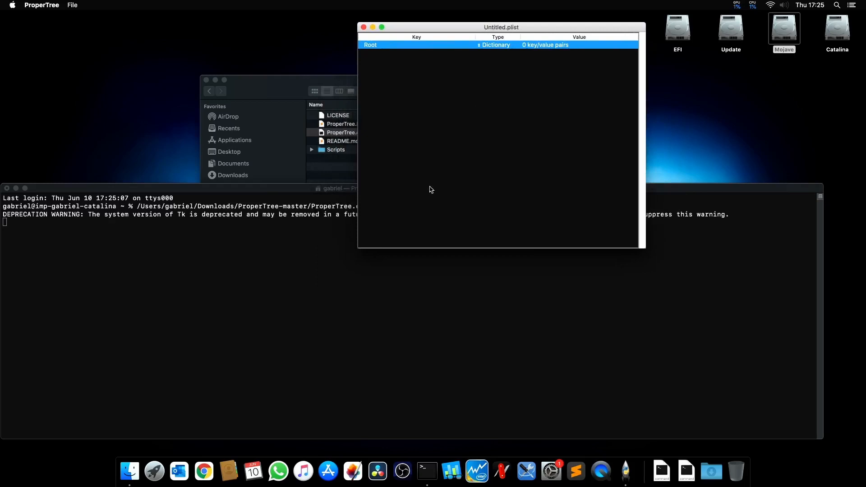
- Arrange the Untitled.plist window and the Finder window side by side over the Terminal window
click(304, 265)
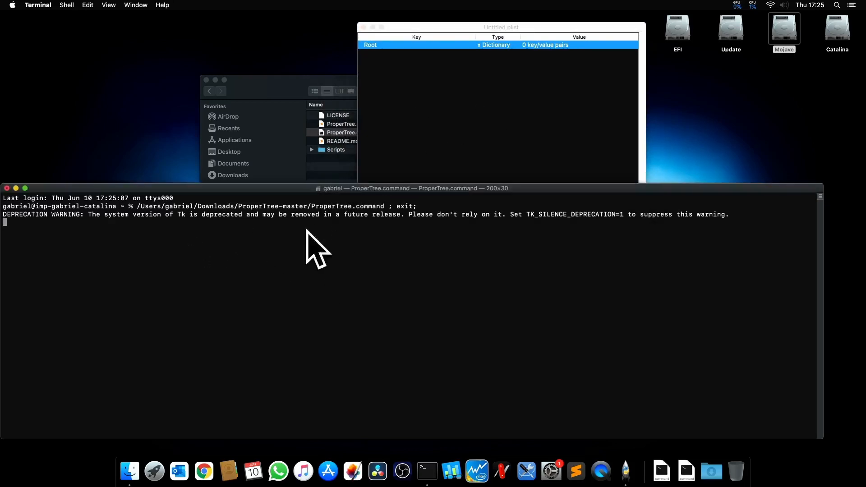
click(444, 104)
drag(489, 29, 166, 48)
drag(484, 92, 682, 36)
- Extract EFI 3.0 - OC 0.7.0 - GENERIC.zip in Downloads, then browse the extracted folder to OC and select config.plist
key(alt+super+l)
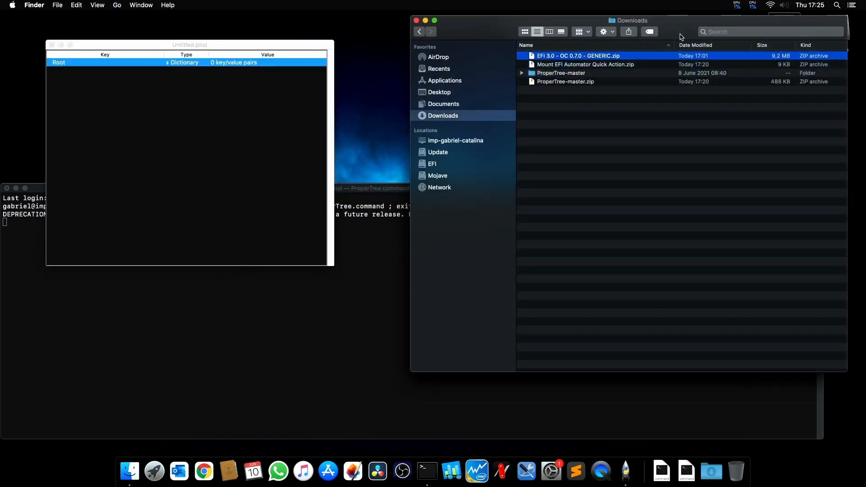
key(super+o)
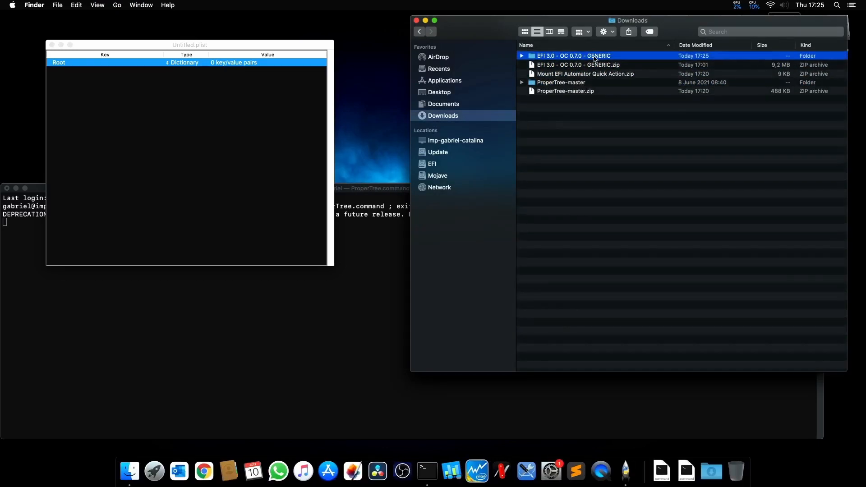
double_click(579, 73)
double_click(574, 54)
double_click(562, 66)
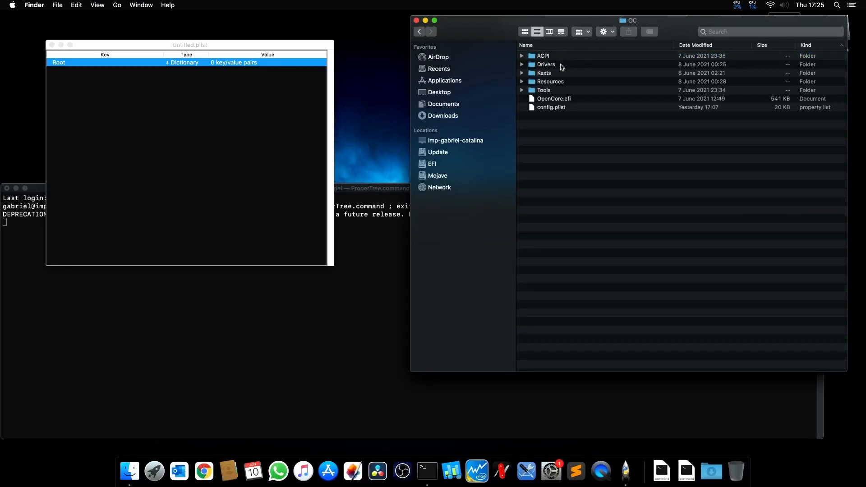
click(557, 109)
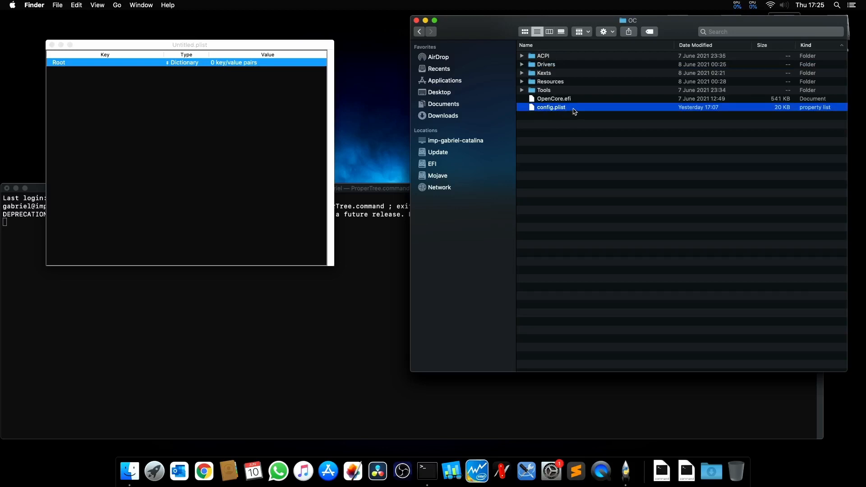
click(245, 43)
drag(265, 49, 278, 52)
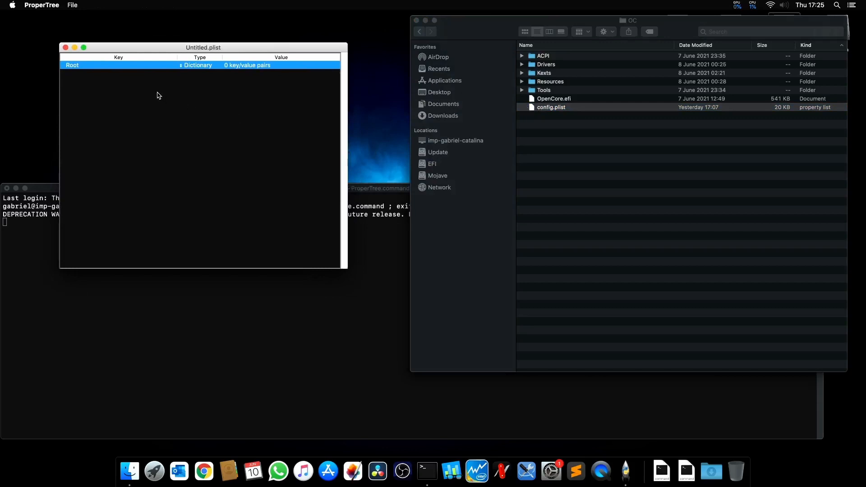
click(74, 5)
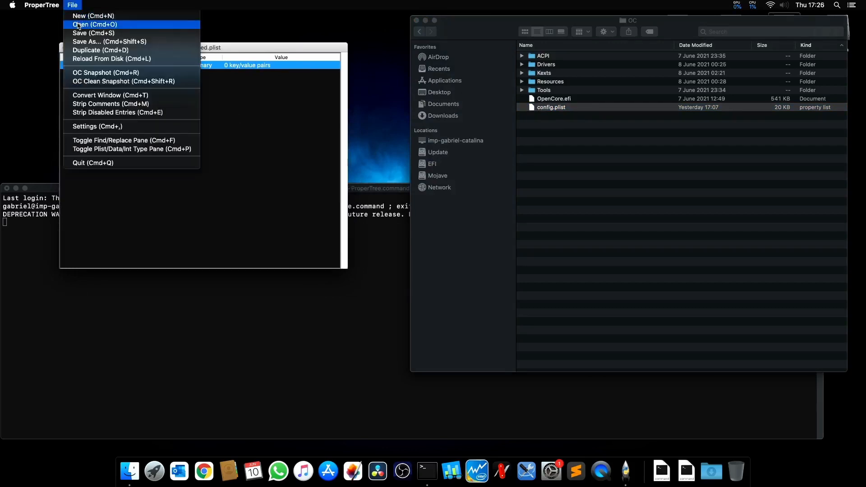
click(86, 23)
click(285, 154)
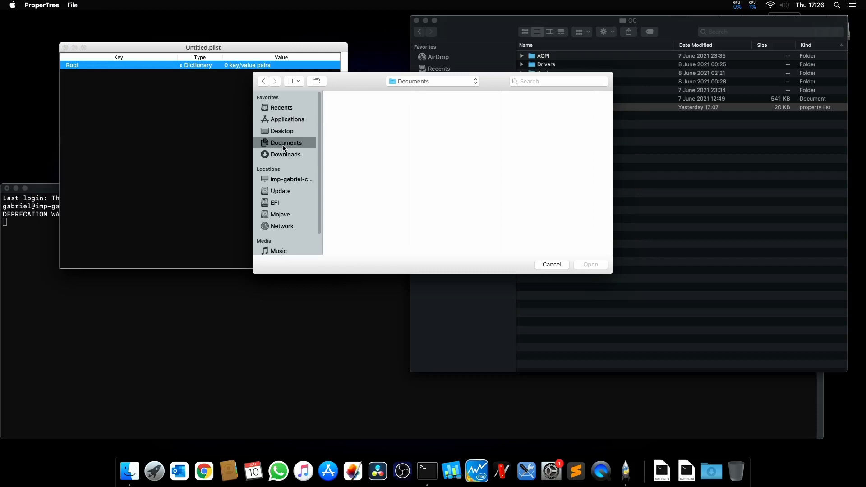
click(407, 96)
click(436, 112)
click(539, 95)
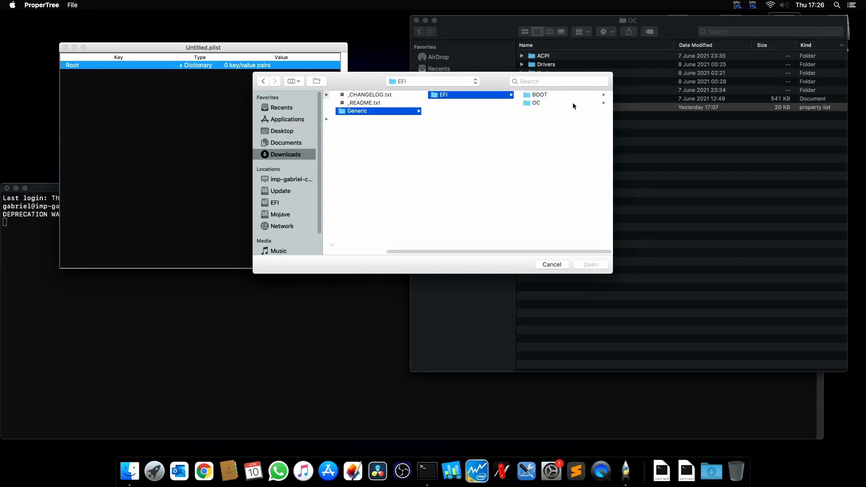
click(578, 104)
click(549, 264)
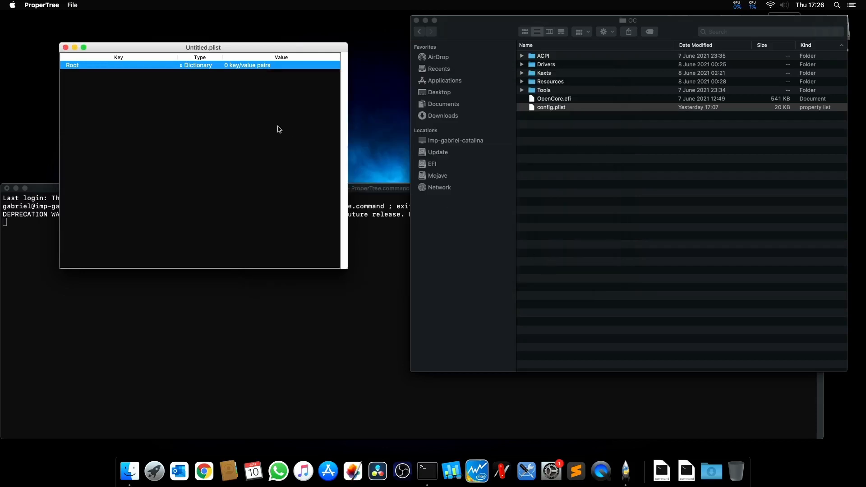
- Open config.plist from the Finder OC folder in ProperTree, and reposition and lengthen its window to show more rows
click(532, 108)
drag(532, 111, 626, 469)
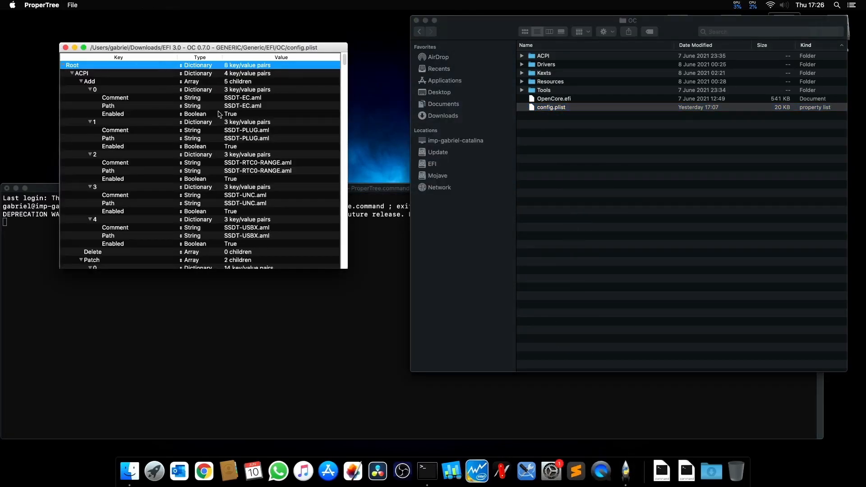
drag(253, 49, 266, 31)
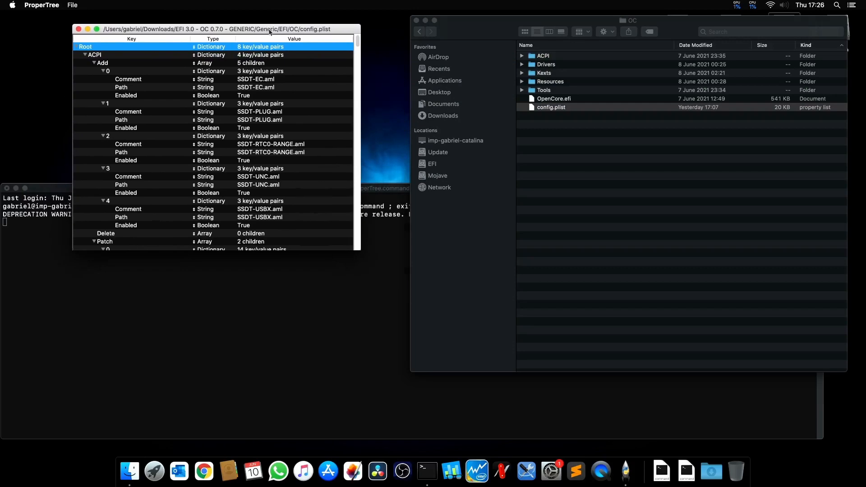
drag(309, 252, 310, 432)
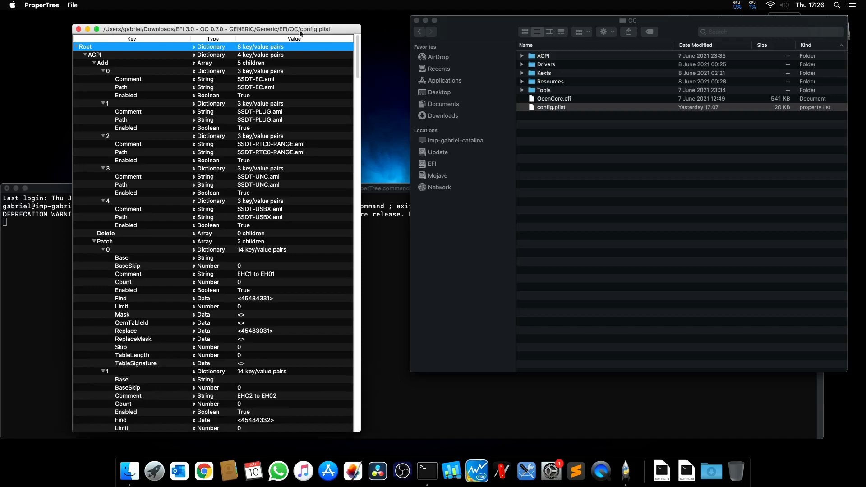
- Skim the whole plist, collapse all its nodes, and expand Root to list only the top-level sections
scroll(158, 60, down, 1)
scroll(188, 268, down, 15)
scroll(188, 269, down, 20)
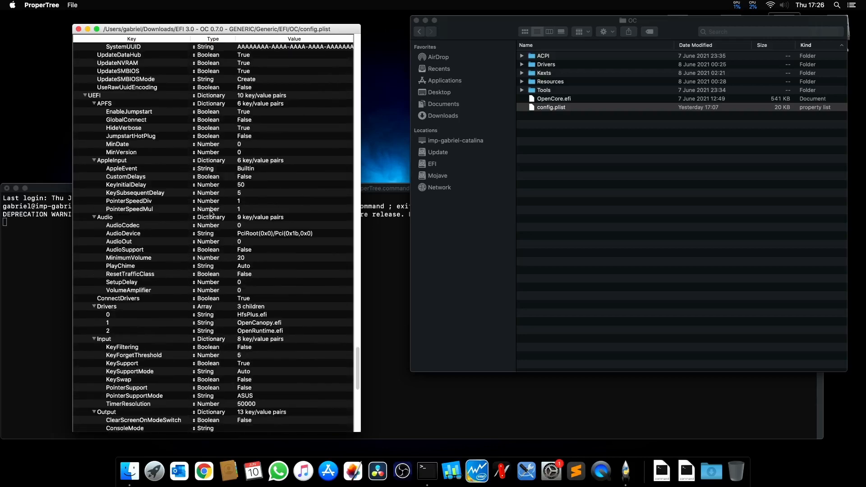
scroll(205, 278, up, 20)
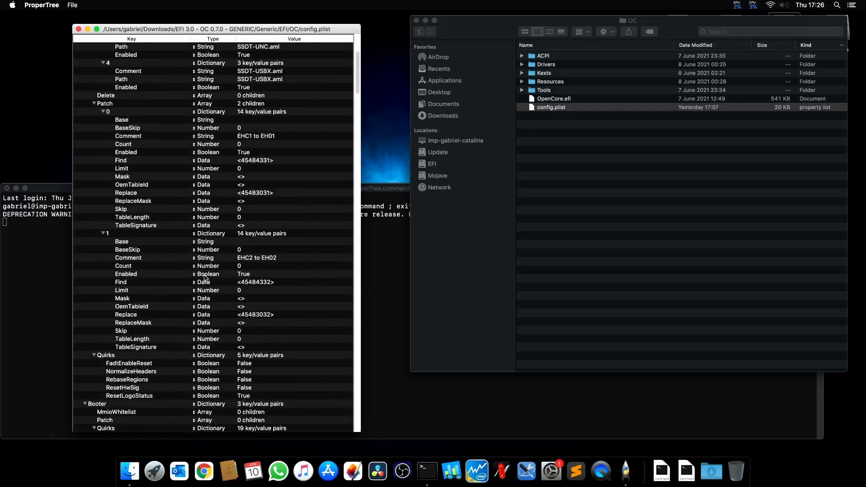
scroll(204, 277, up, 6)
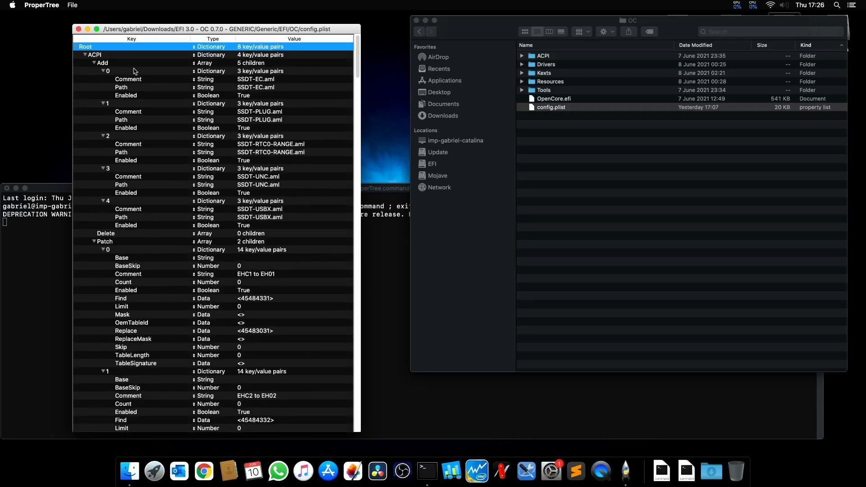
right_click(97, 48)
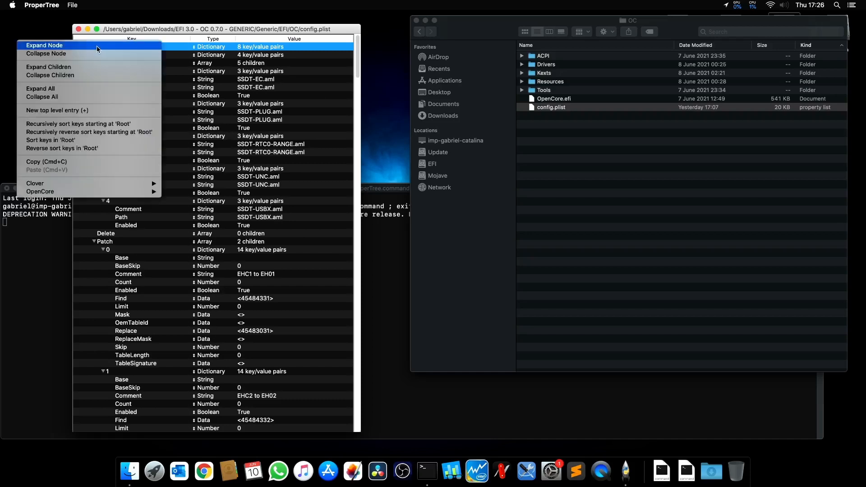
click(75, 98)
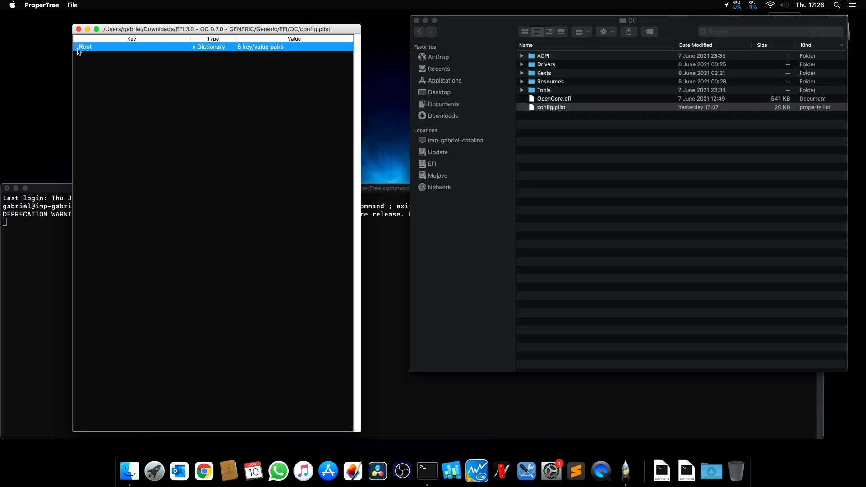
click(77, 47)
- Step through the top-level sections under Root, from ACPI down to UEFI and back to Misc
key(Down)
key(Down)
key(Down)
key(Down)
key(Down)
key(Down)
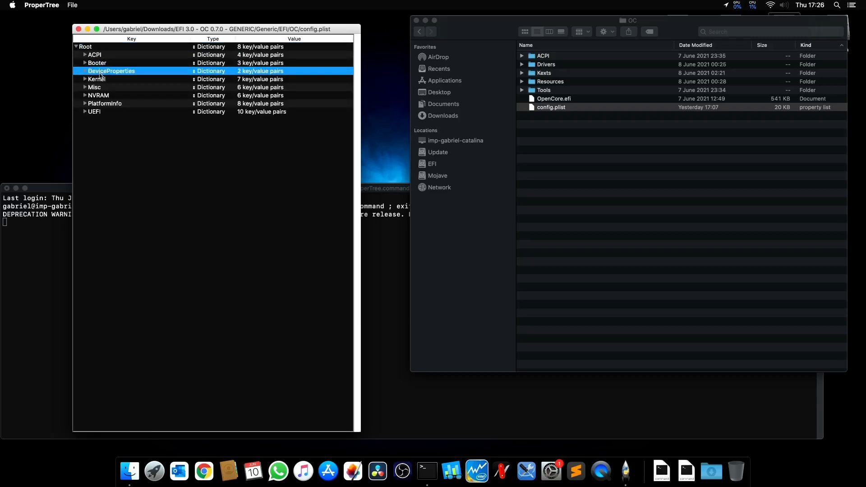
key(Down)
key(Down)
key(Up)
key(Up)
key(Up)
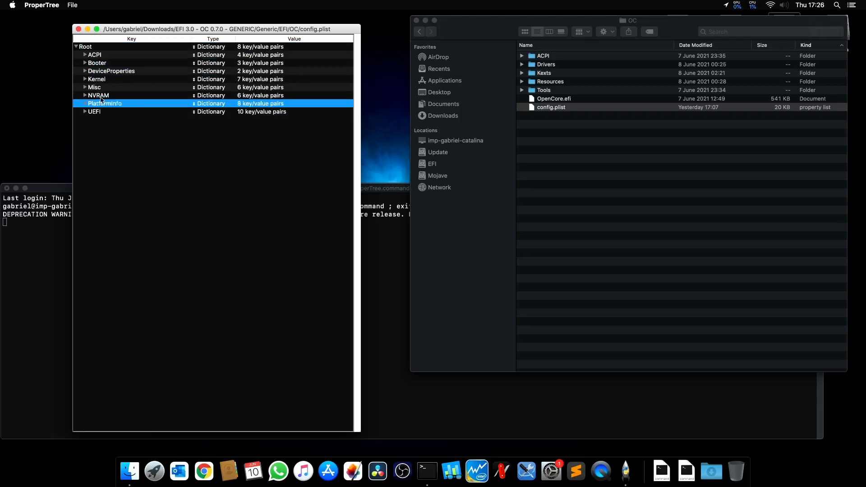
click(108, 71)
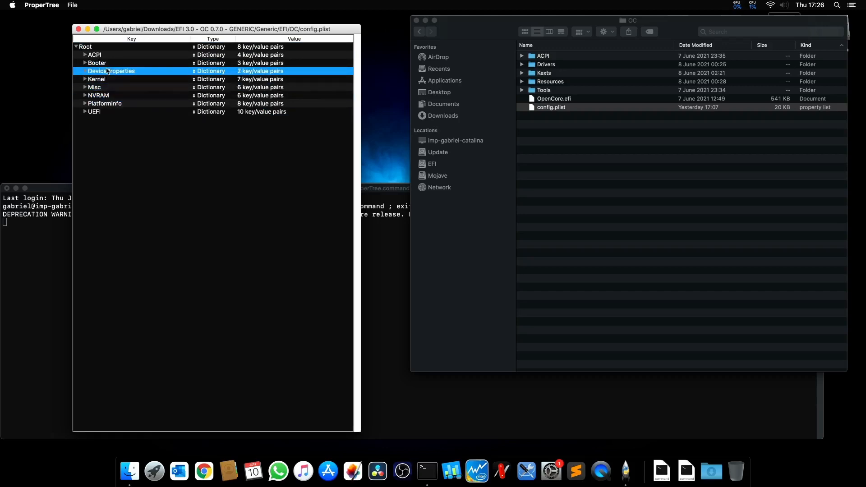
key(Down)
key(Down)
key(Down)
key(Up)
key(Down)
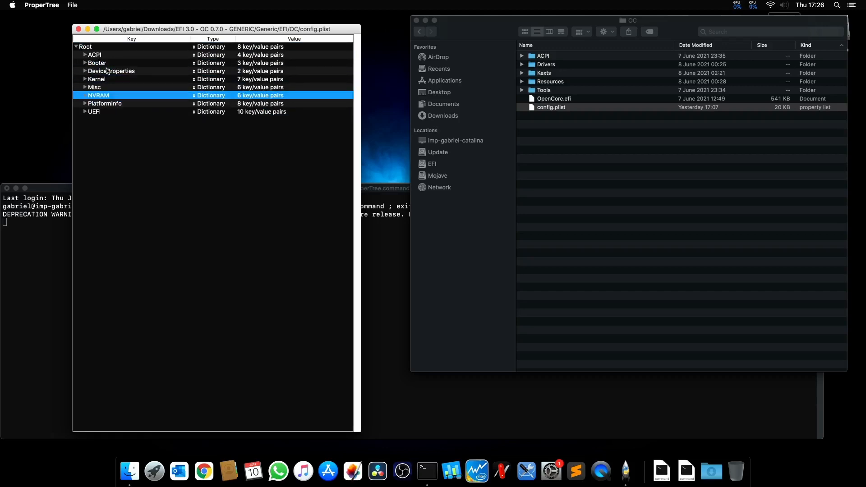
key(Up)
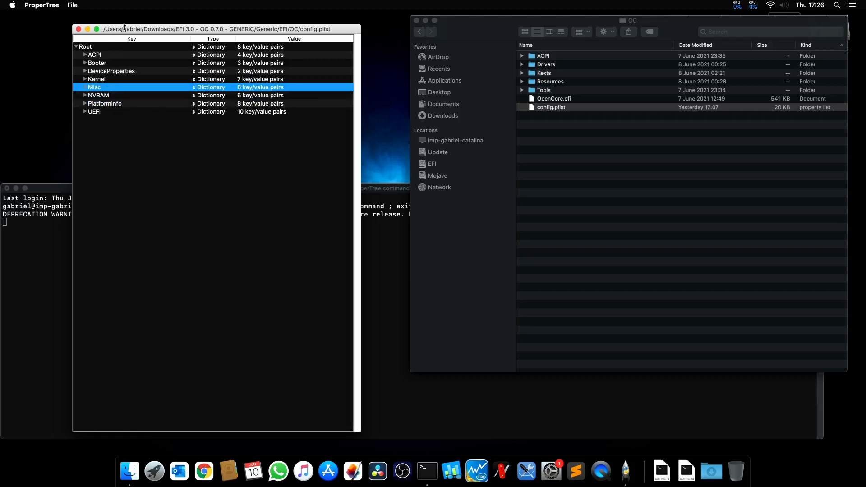
- Expand Kernel, look into its Add array and Emulate dictionary, and collapse Kernel again
key(Up)
key(Right)
key(Down)
key(Right)
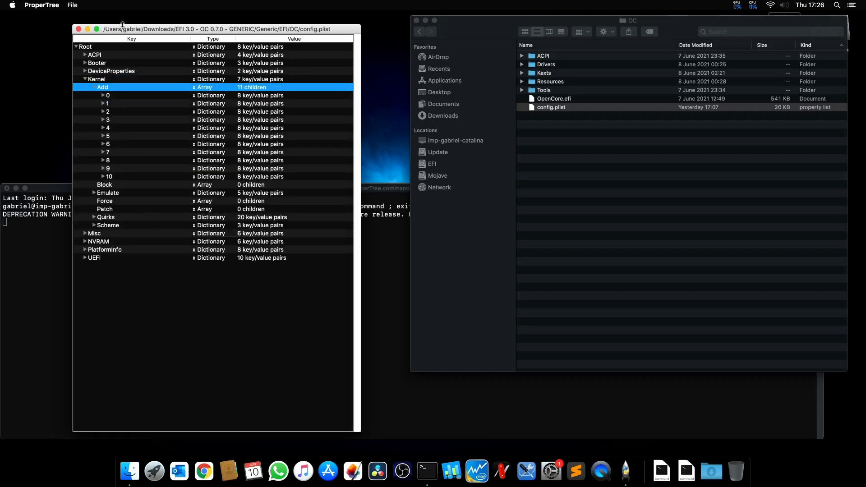
key(Left)
key(Down)
key(Down)
key(Right)
key(Left)
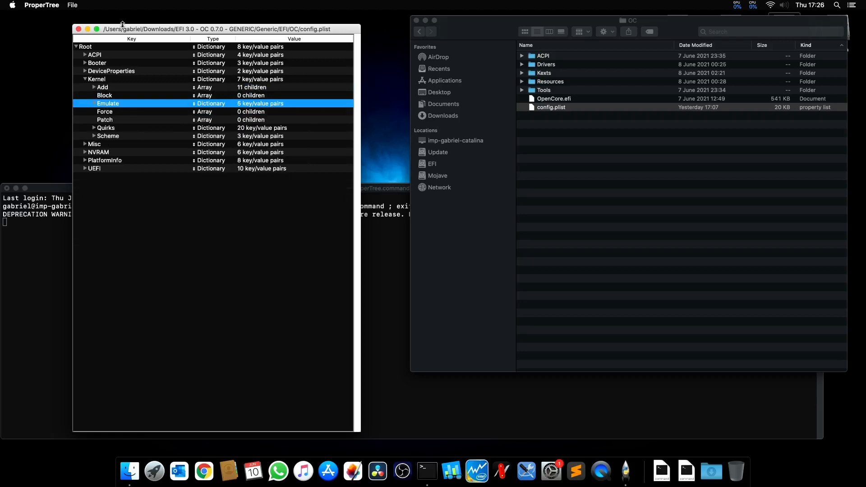
key(Left)
key(Left)
- Expand PlatformInfo and its Generic dictionary, and select AdviseFeatures, the first entry
key(Down)
key(Down)
key(Down)
key(Up)
key(Up)
key(Down)
key(Down)
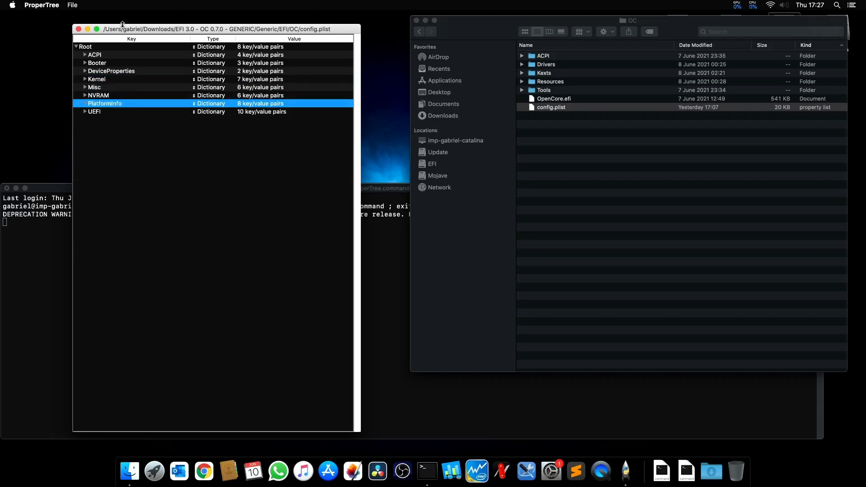
key(Right)
key(Down)
key(Down)
key(Down)
key(Right)
key(Down)
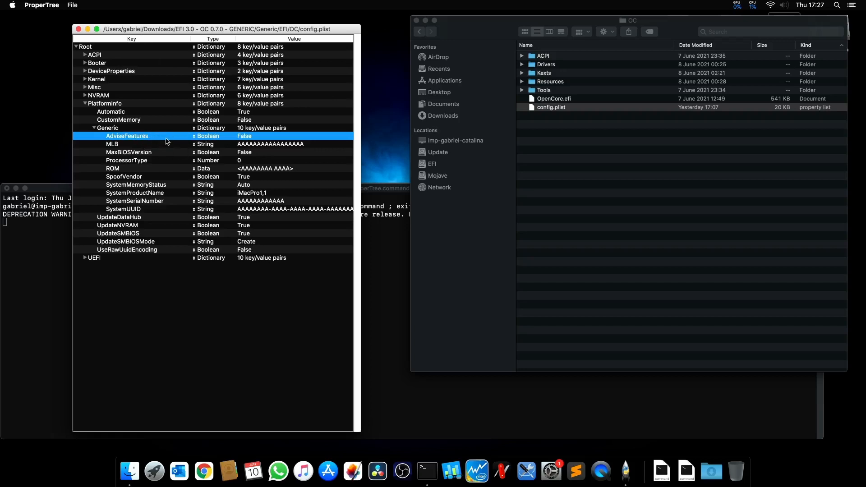
- Append sample text to the MLB string under Generic, trim it to a single trailing f, and commit the value
click(216, 145)
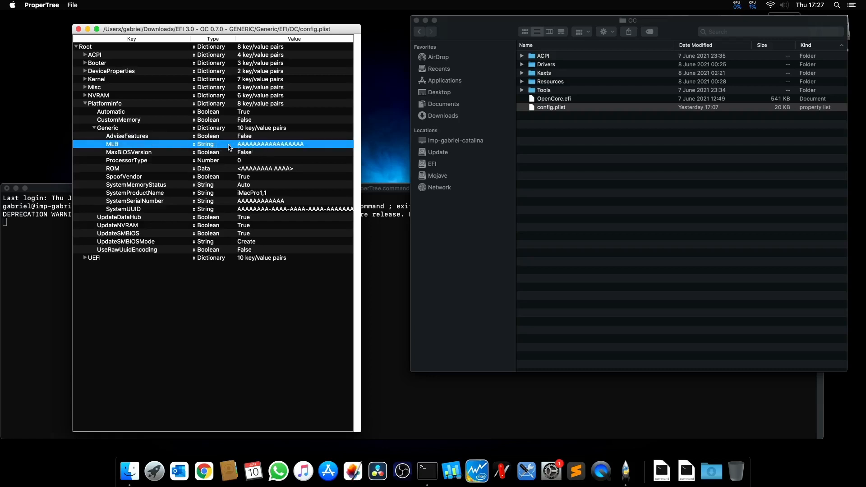
double_click(257, 144)
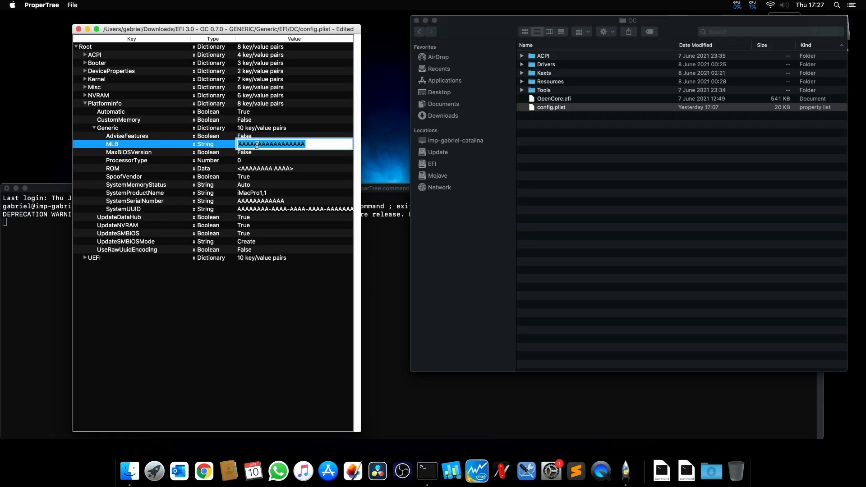
key(Right)
text(flkdsfkdjdf;lsflk)
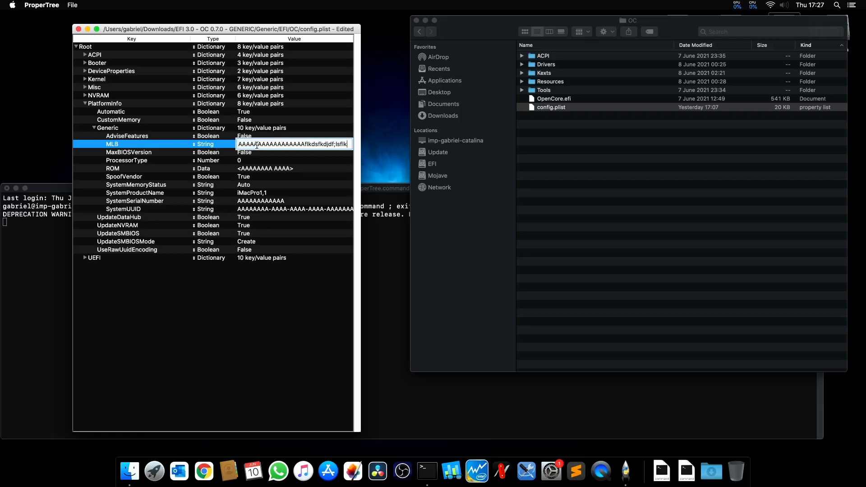
text(ds44)
key(BackSpace)
key(BackSpace)
key(BackSpace)
key(BackSpace)
key(BackSpace)
key(BackSpace)
key(BackSpace)
key(BackSpace)
key(BackSpace)
key(BackSpace)
key(BackSpace)
key(BackSpace)
key(BackSpace)
key(BackSpace)
key(BackSpace)
key(BackSpace)
key(BackSpace)
key(BackSpace)
key(BackSpace)
key(BackSpace)
key(Return)
- Try digits and the text sdsaa as the value of the ProcessorType number, and discard the edit
click(165, 155)
click(216, 161)
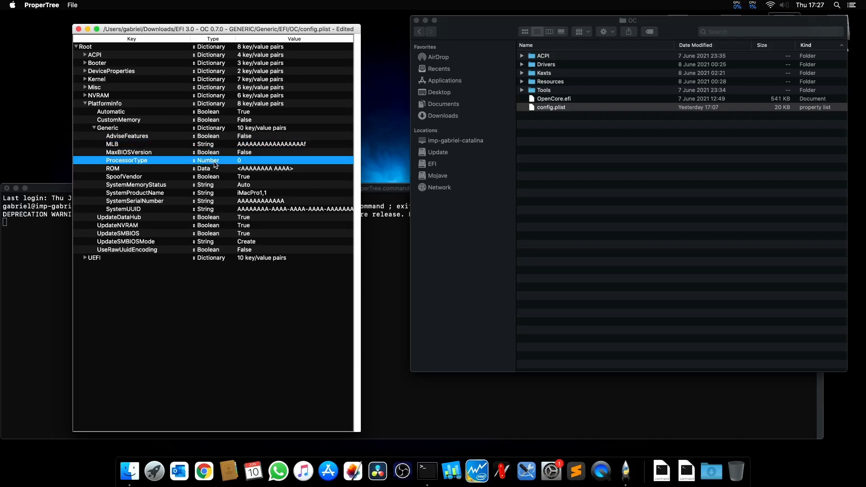
double_click(247, 159)
text(5454545)
drag(267, 161, 237, 161)
text(54545454545)
double_click(253, 160)
text(sdsaa)
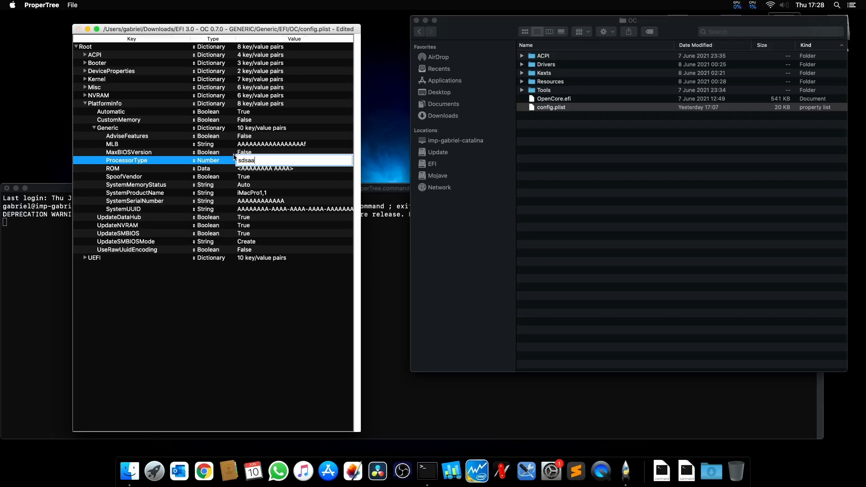
key(Return)
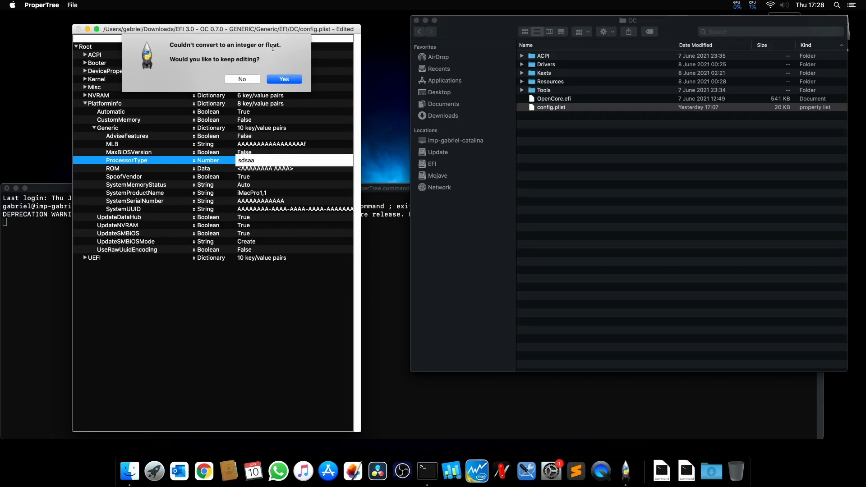
click(238, 80)
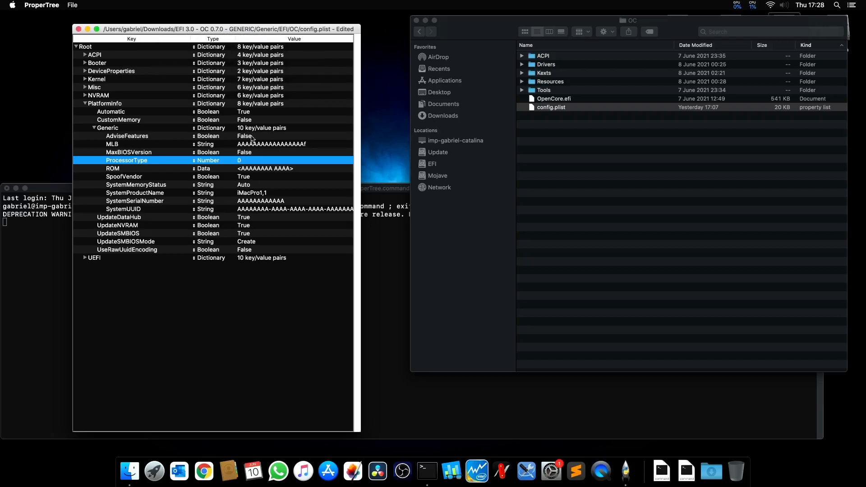
- Change the type of the ROM entry under Generic to Date
click(215, 170)
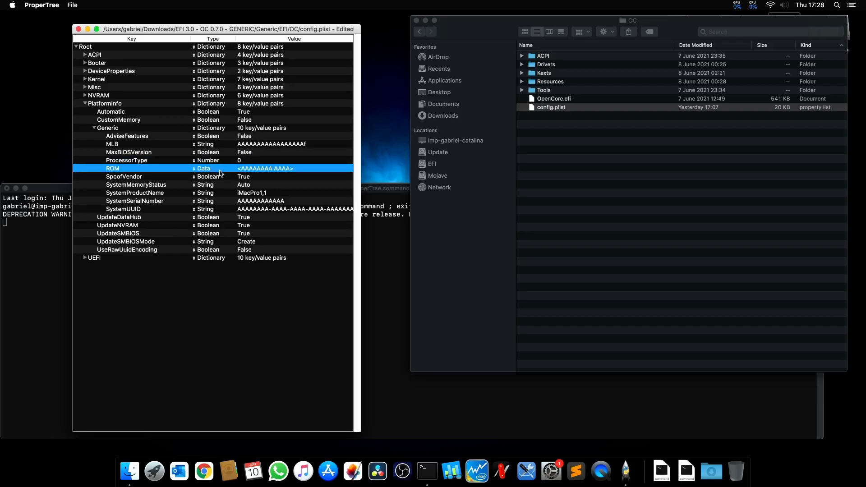
click(216, 170)
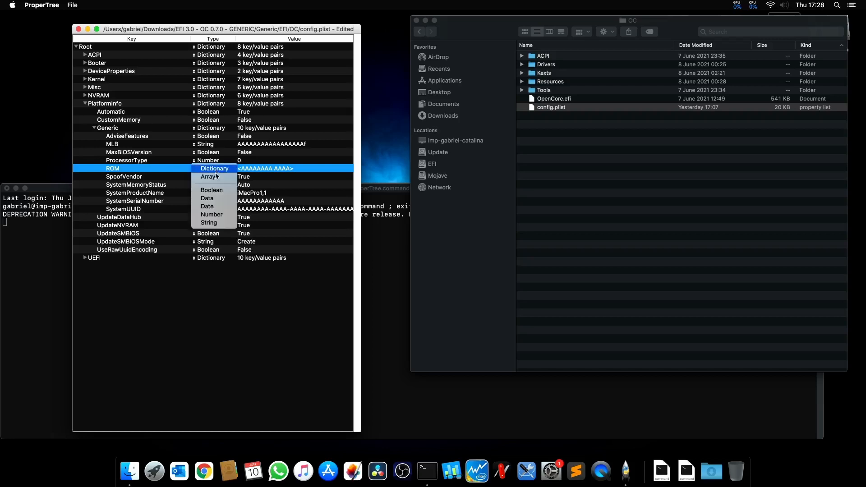
click(215, 211)
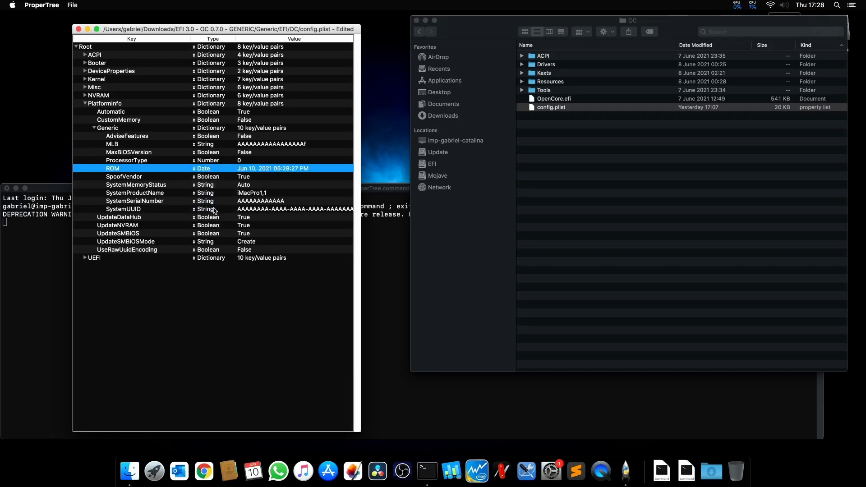
- Set the ROM entry's type to Data, enter AABBCCDDEE as its value, and select SystemMemoryStatus
click(213, 169)
click(211, 198)
double_click(240, 170)
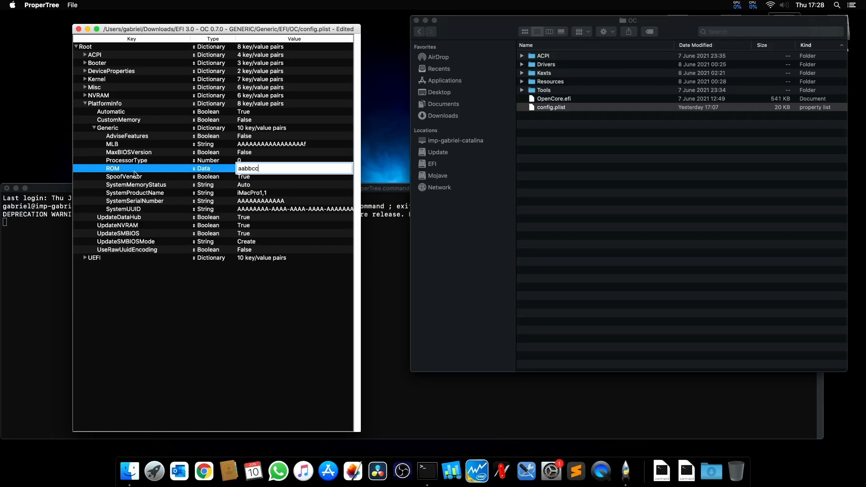
key(Return)
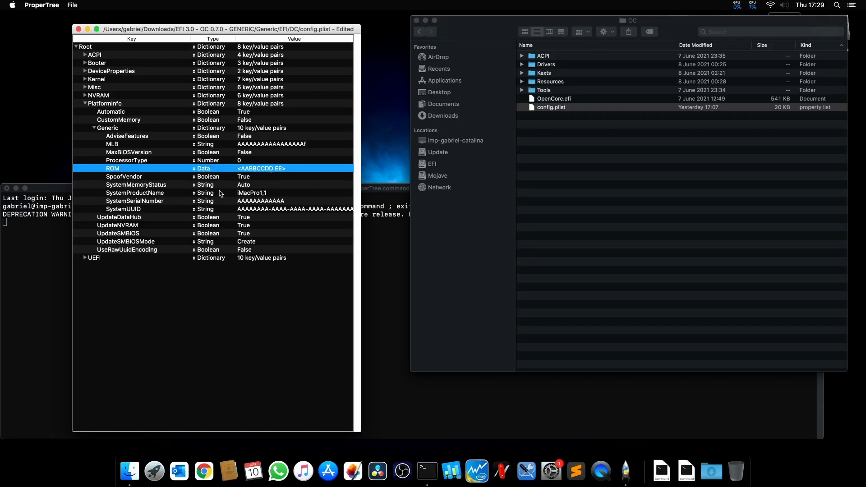
click(200, 186)
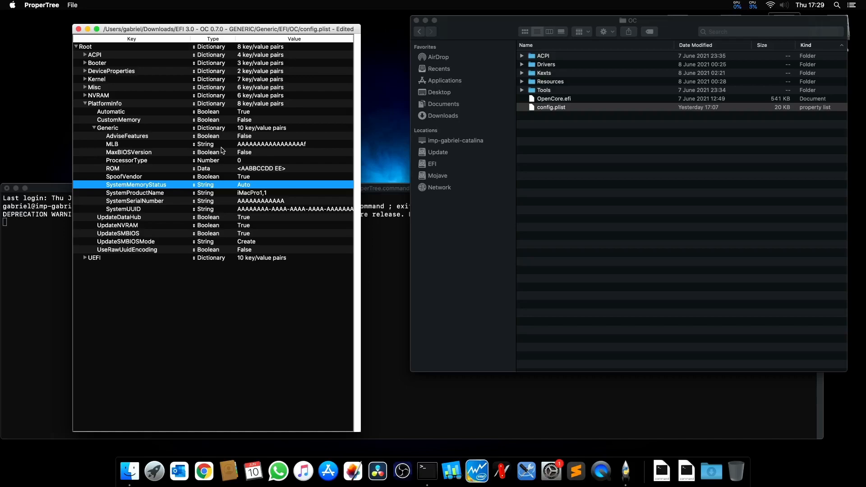
- Close the edited config.plist in ProperTree without saving its changes
mouse_move(233, 29)
mouse_down()
mouse_move(253, 36)
mouse_move(235, 37)
mouse_up()
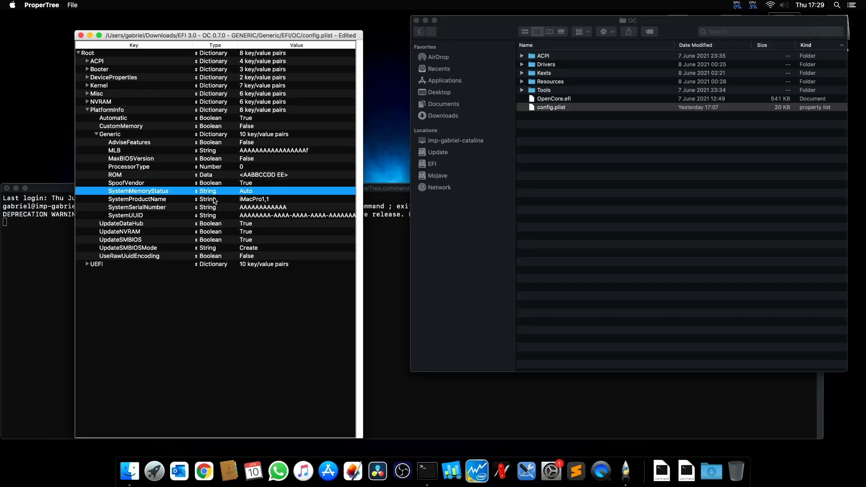
click(214, 200)
click(210, 161)
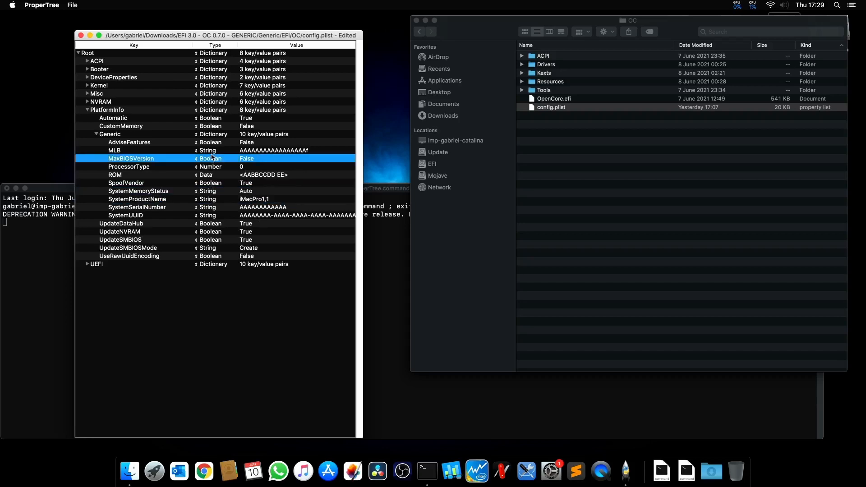
click(213, 153)
drag(223, 36, 217, 38)
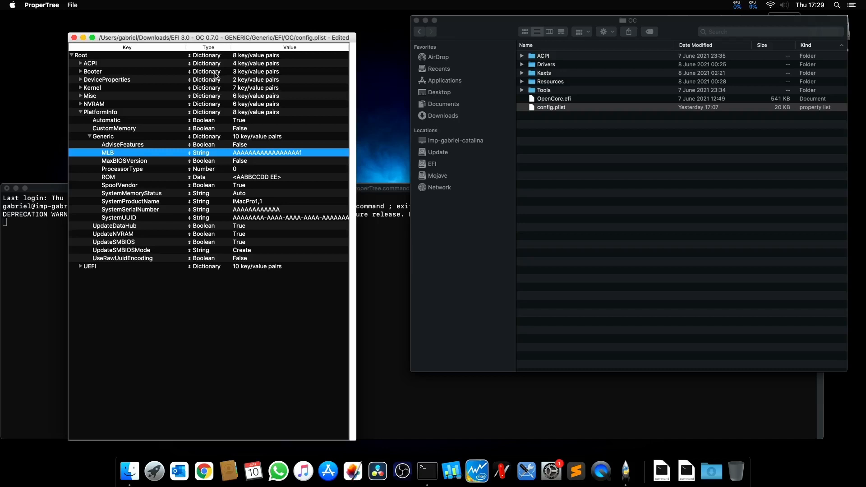
key(super+w)
click(461, 160)
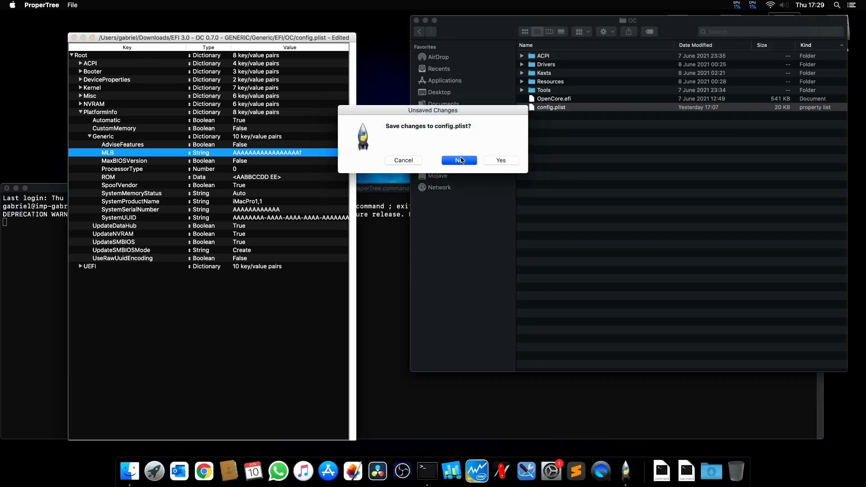
- Launch Sublime Text and open config.plist from the OC folder in it
click(588, 469)
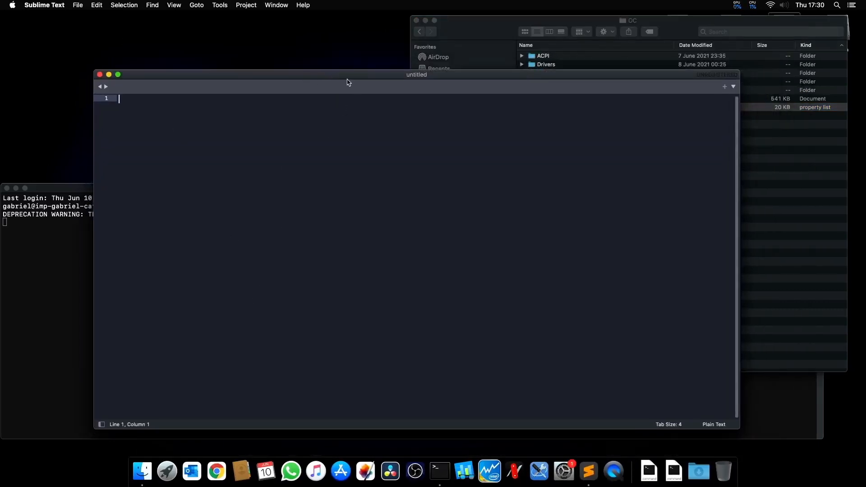
drag(398, 75, 367, 93)
click(770, 161)
drag(566, 110, 317, 203)
click(305, 193)
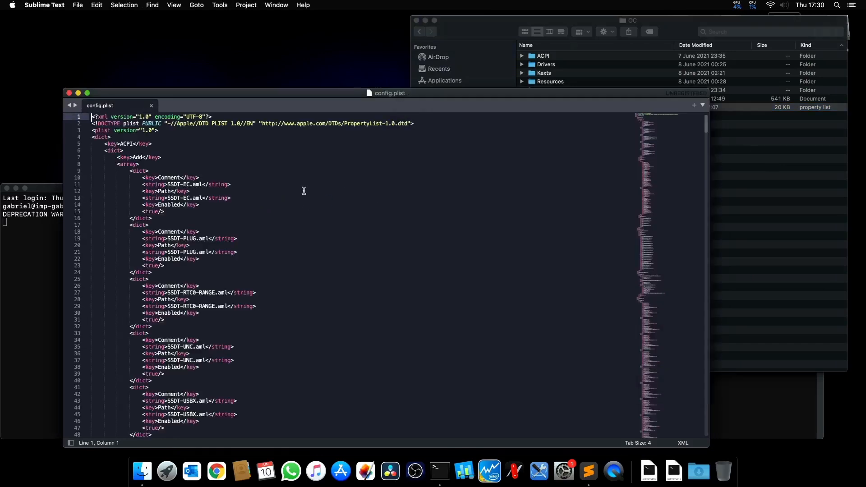
- Skim the raw XML of config.plist and search it for ROM
scroll(140, 163, down, 5)
scroll(140, 163, down, 20)
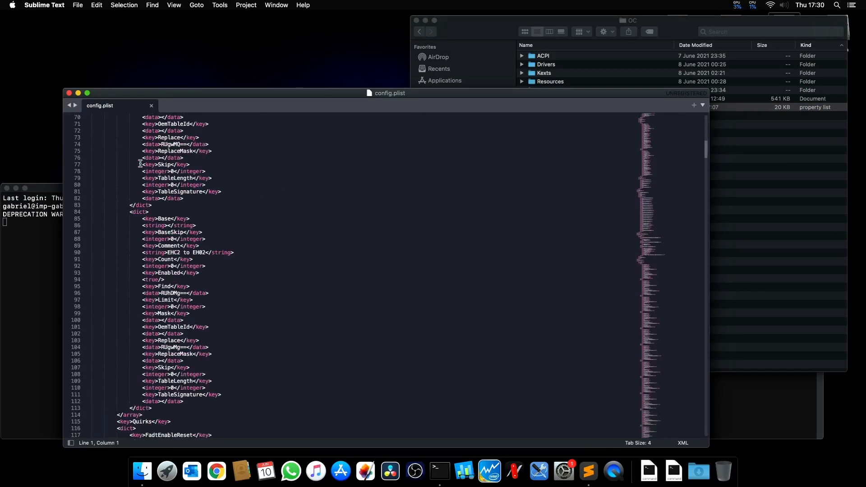
scroll(147, 206, down, 3)
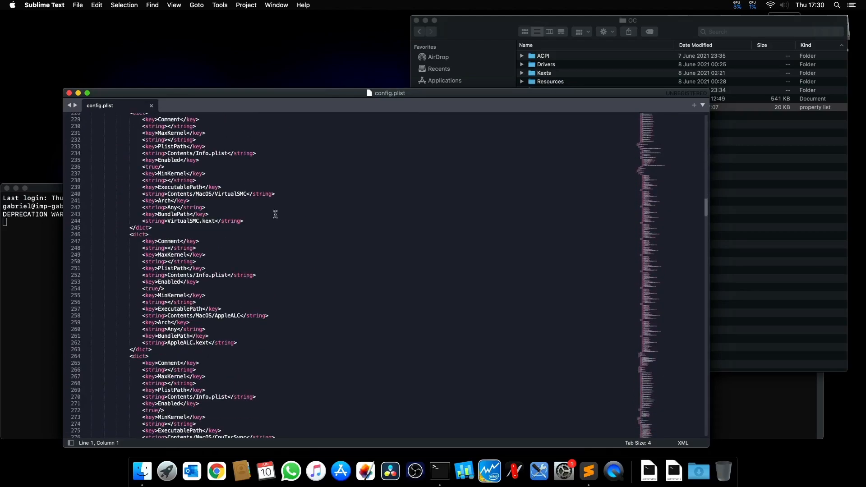
drag(660, 201, 662, 123)
click(302, 141)
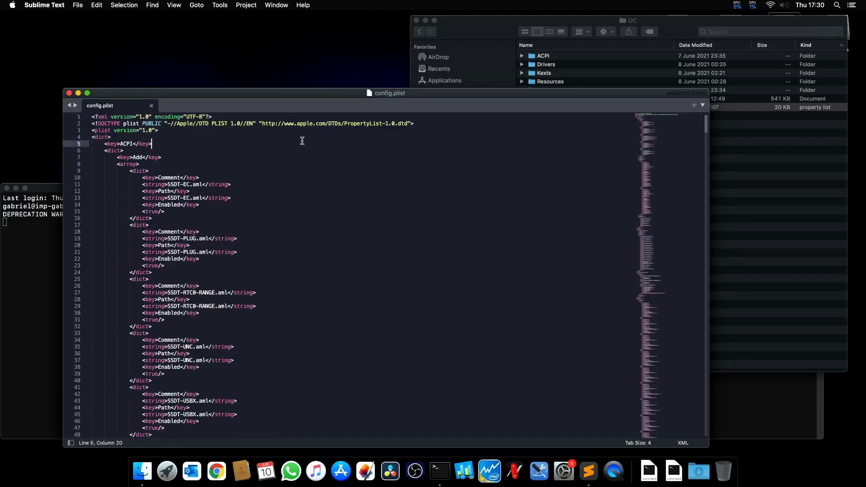
key(super+f)
text(ROM)
key(Escape)
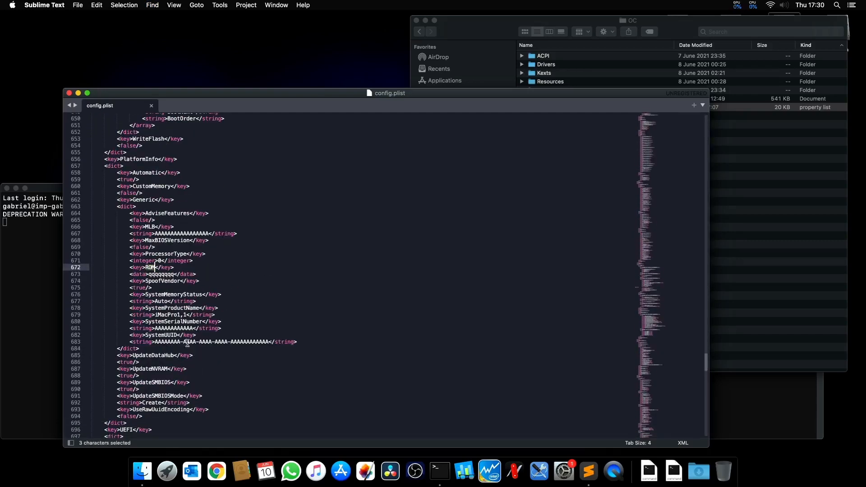
- Highlight the ROM key line and select the data line directly below it
click(130, 268)
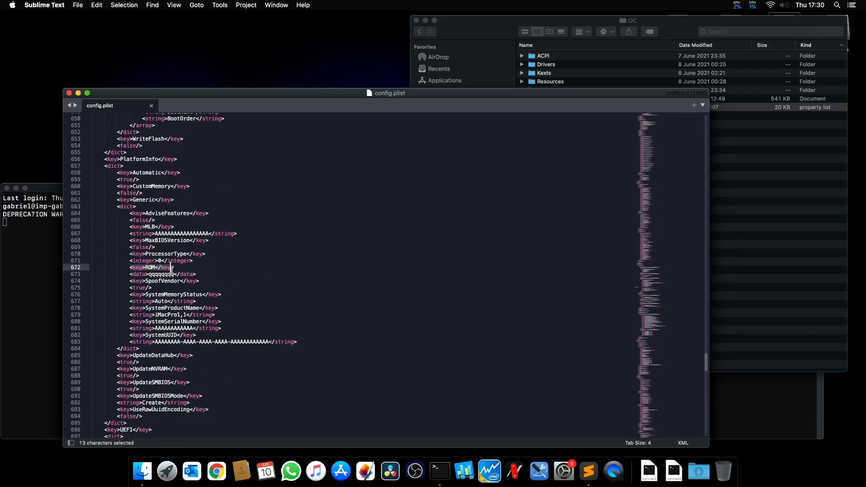
click(130, 274)
drag(130, 274, 196, 274)
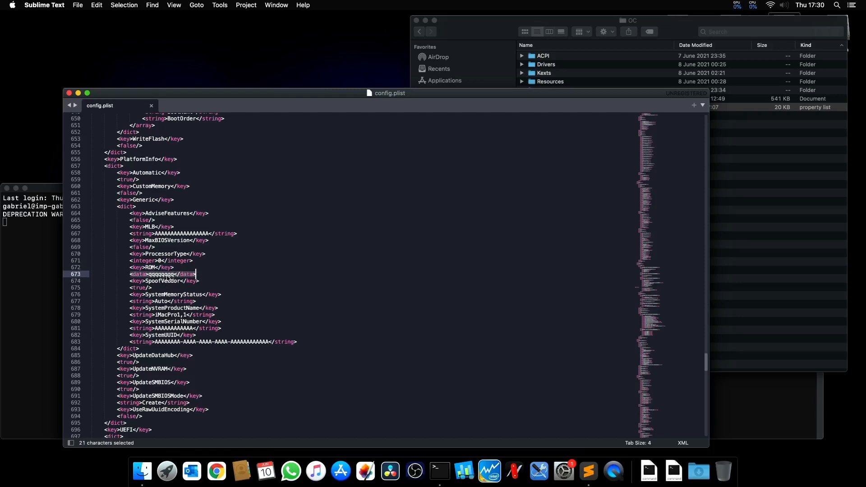
- Reopen config.plist in ProperTree, find the ROM key, and compare its value with the raw XML in Sublime Text
click(670, 470)
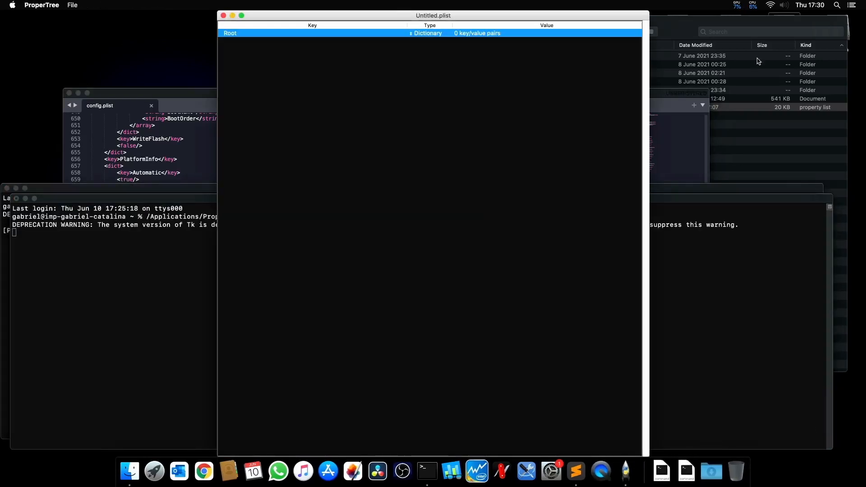
drag(762, 107, 627, 465)
text(ROM)
key(Return)
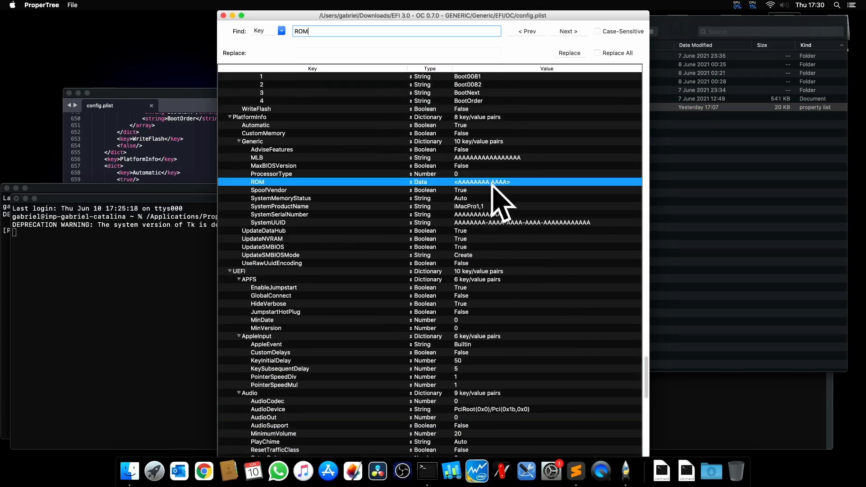
click(187, 162)
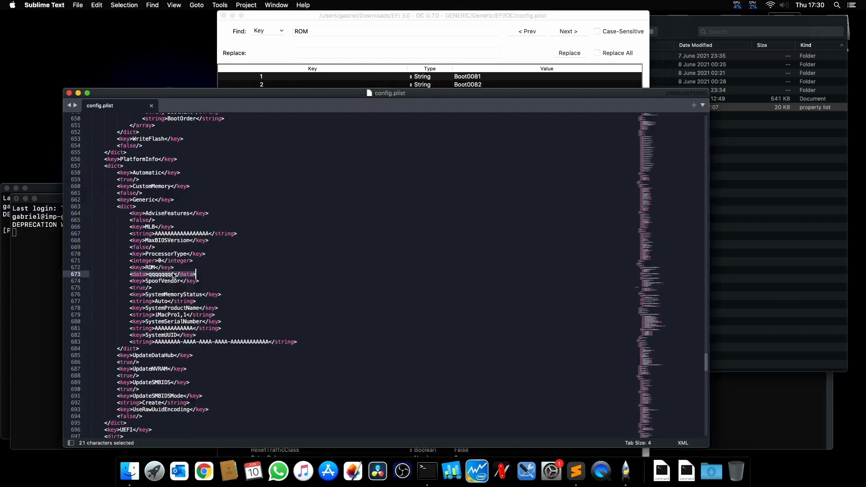
click(462, 54)
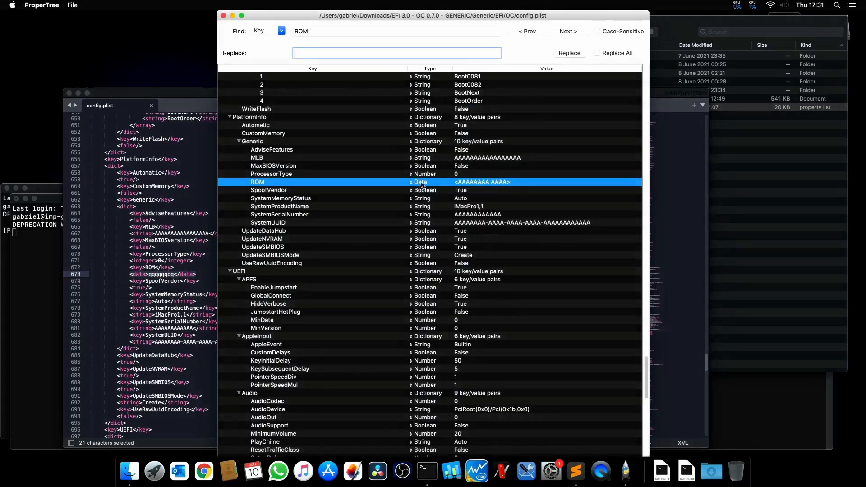
- Switch to Sublime Text, replace the ROM data value with dfdsfdsfsd, and highlight the value and its data tag
click(167, 259)
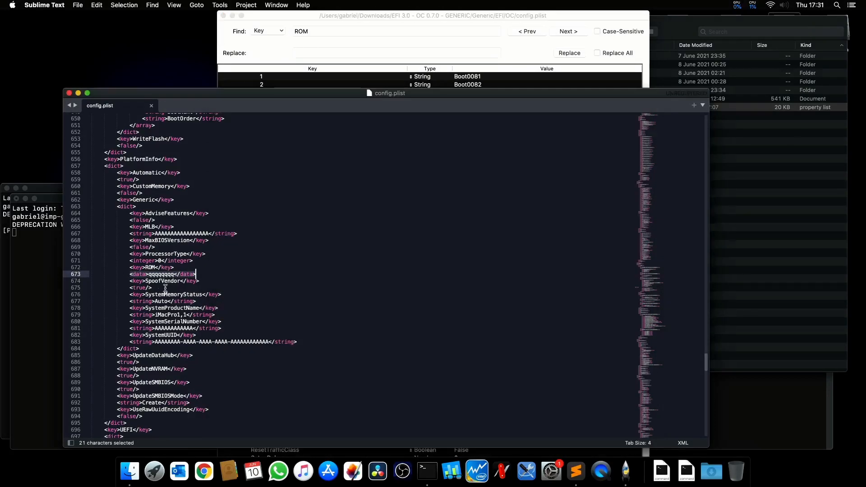
click(164, 275)
double_click(159, 276)
text(dfsdfdsfsd)
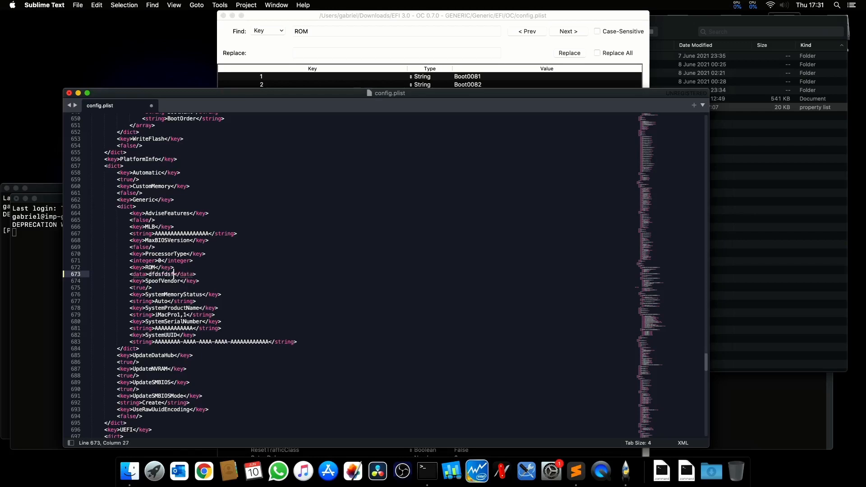
double_click(158, 275)
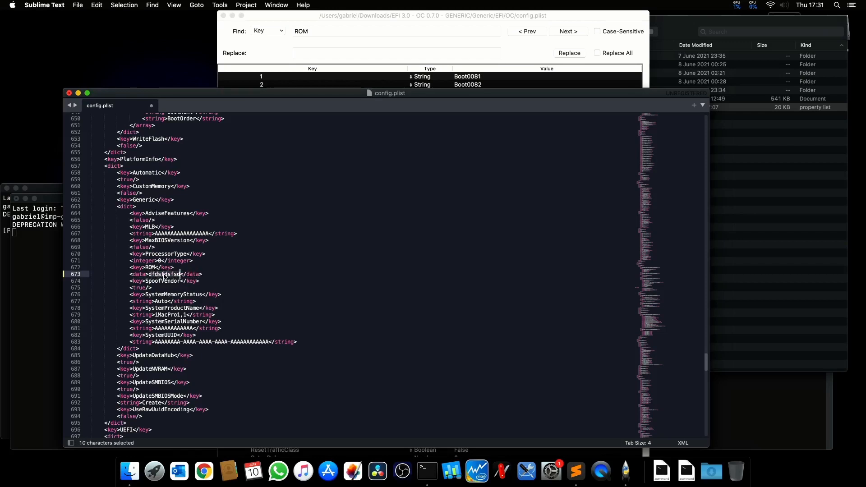
double_click(137, 274)
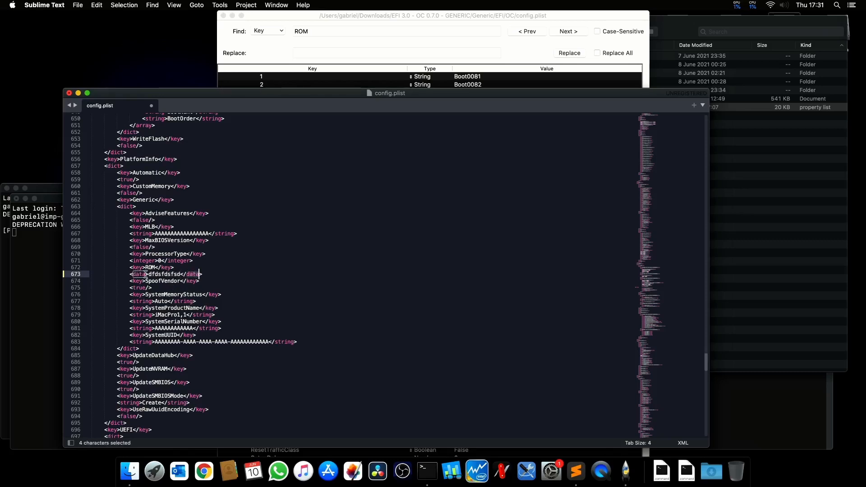
- Set the ProcessorType integer in the XML to 3
double_click(143, 261)
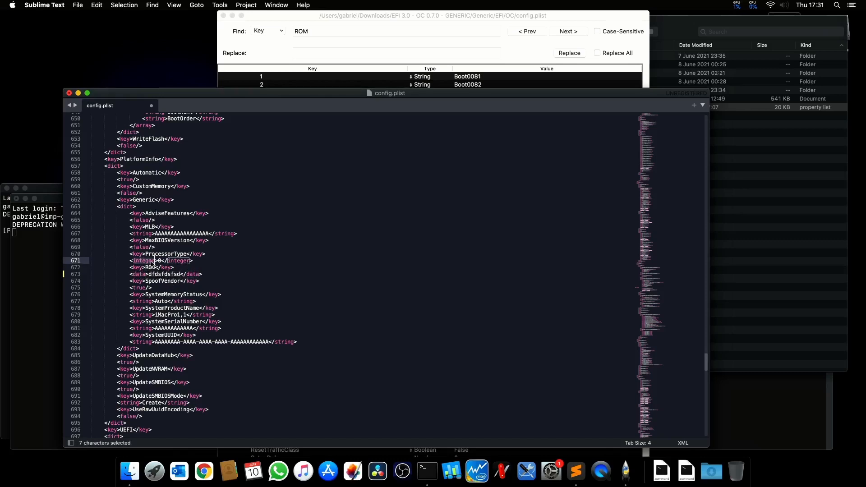
click(158, 262)
double_click(160, 260)
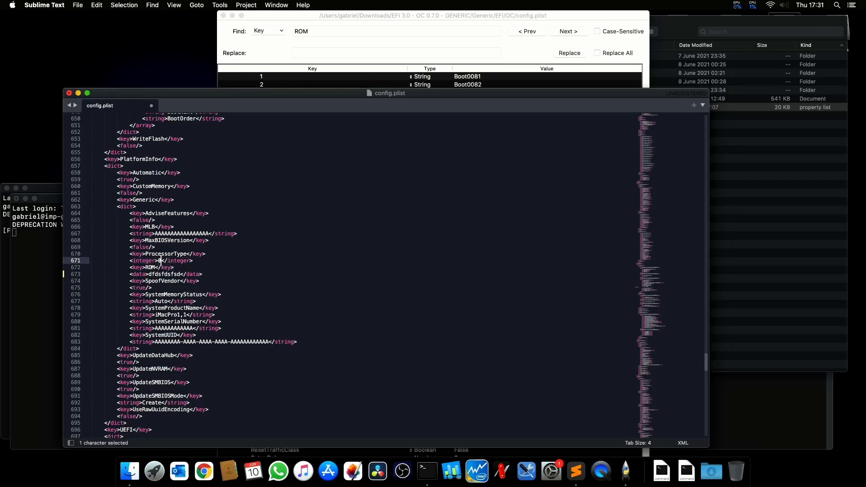
text(34)
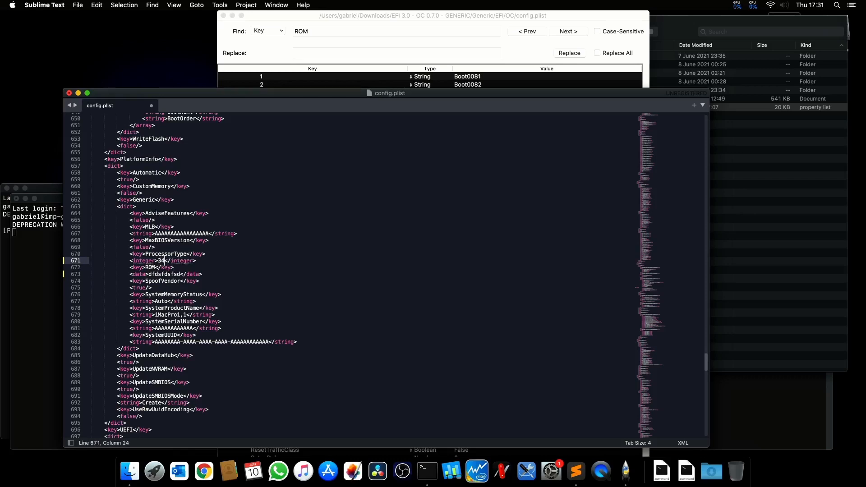
key(BackSpace)
- Replace the SystemMemoryStatus string in the XML with fdsfdsfdsfd
double_click(142, 301)
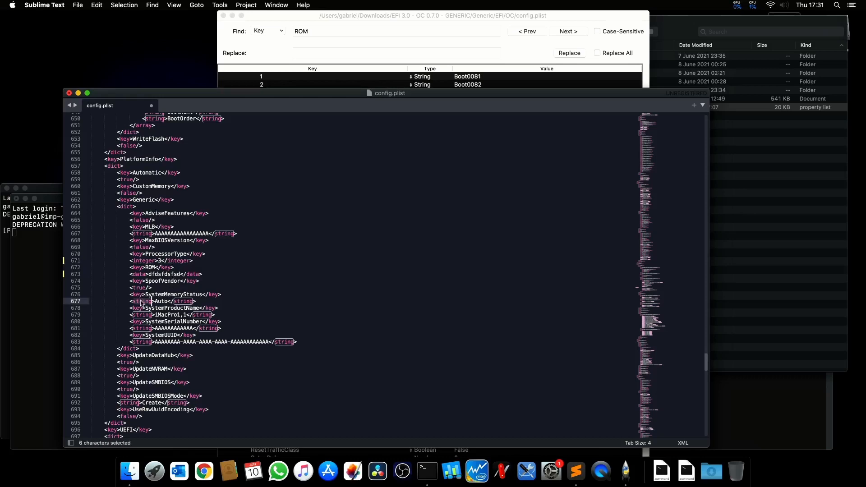
double_click(156, 301)
text(fdsfdsfdsfd)
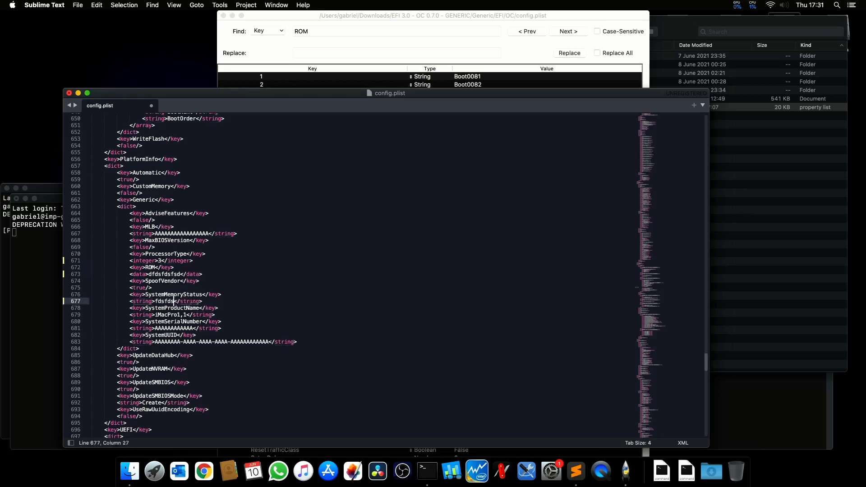
- Switch to ProperTree and examine the SystemMemoryStatus and SystemProductName values under Generic
click(423, 28)
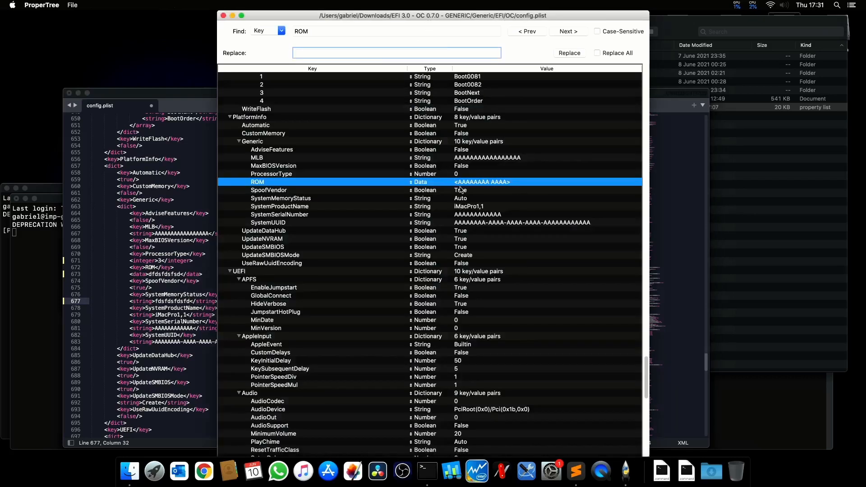
click(469, 200)
click(469, 207)
click(470, 200)
click(470, 207)
- Return to Sublime Text and change the SpoofVendor boolean tag to false
click(176, 305)
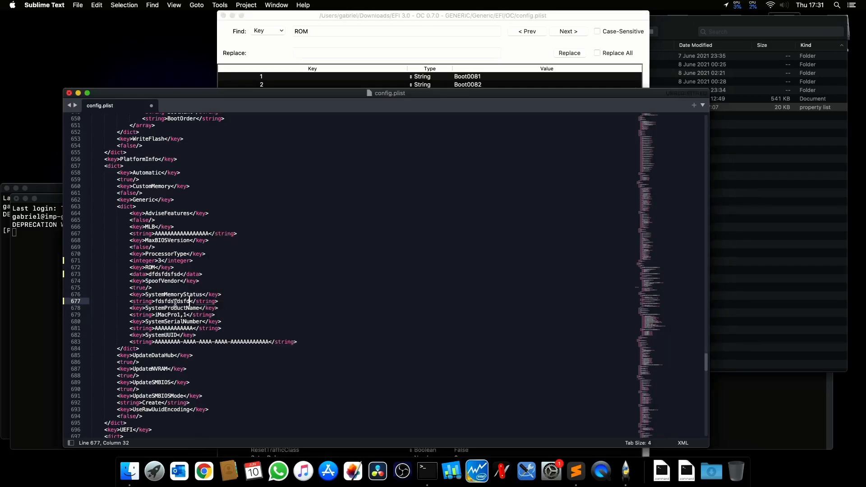
click(157, 301)
drag(132, 281, 180, 281)
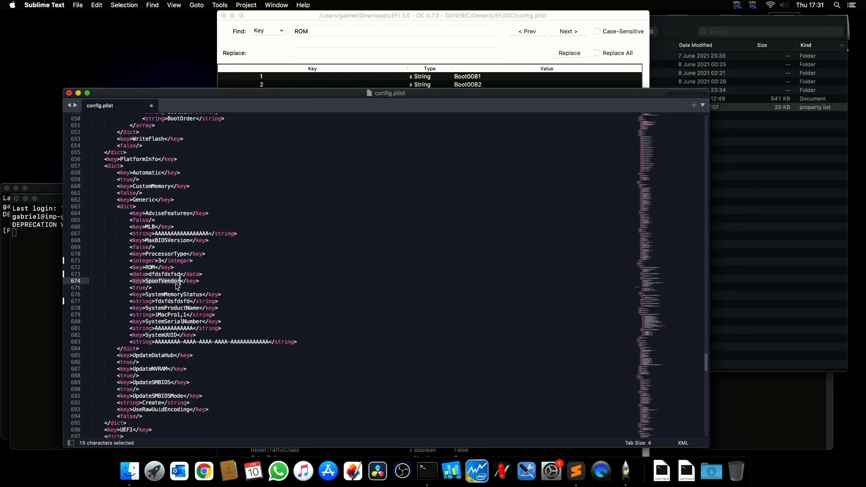
double_click(142, 288)
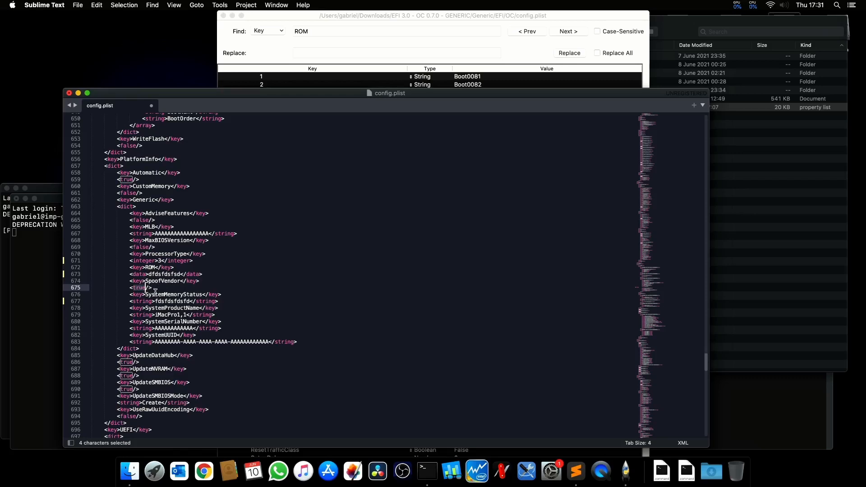
text(false)
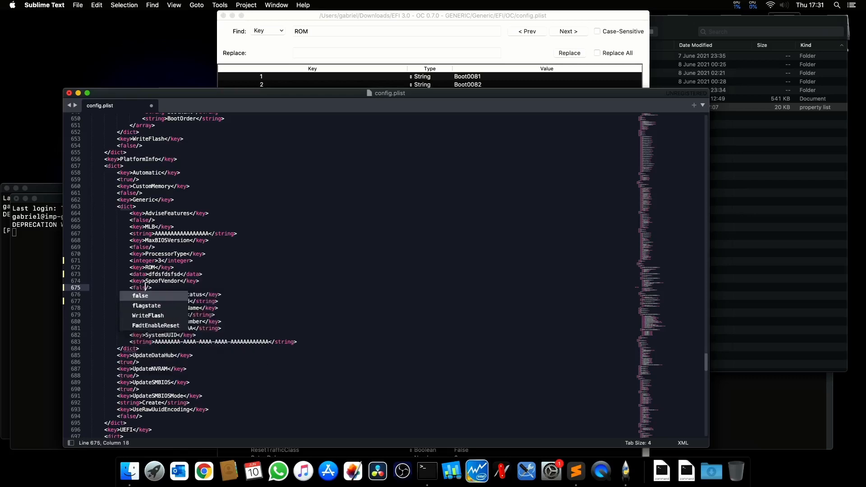
click(161, 282)
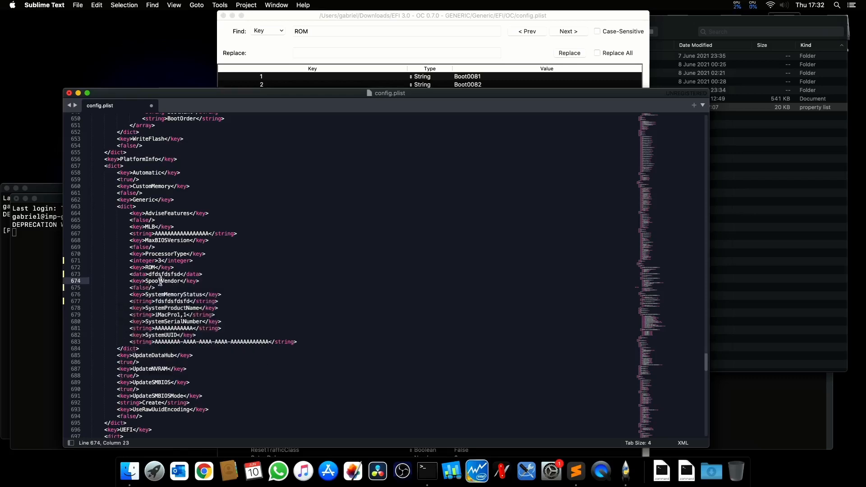
click(142, 287)
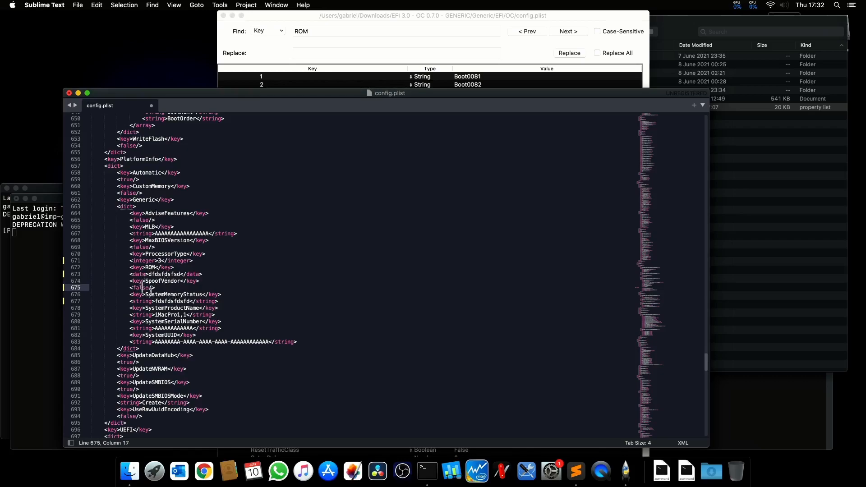
- Reposition the Sublime Text window, switch to ProperTree, and select the ROM entry under Generic
drag(267, 92, 251, 76)
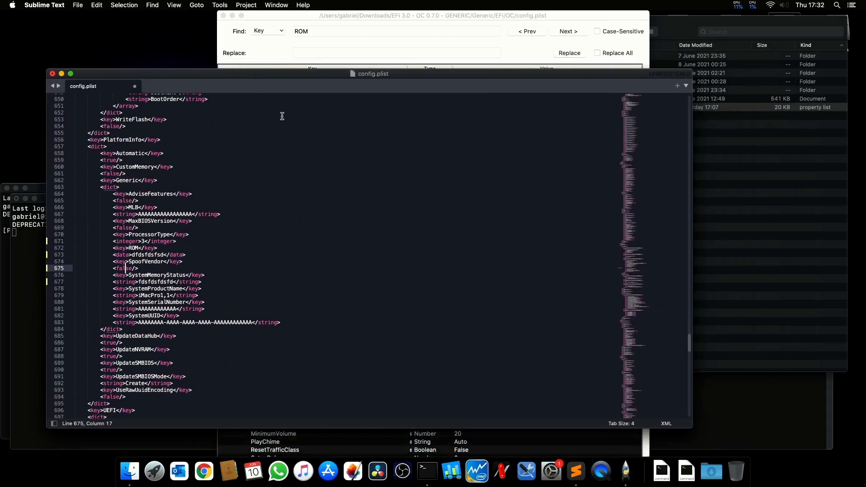
click(58, 5)
click(59, 5)
click(441, 24)
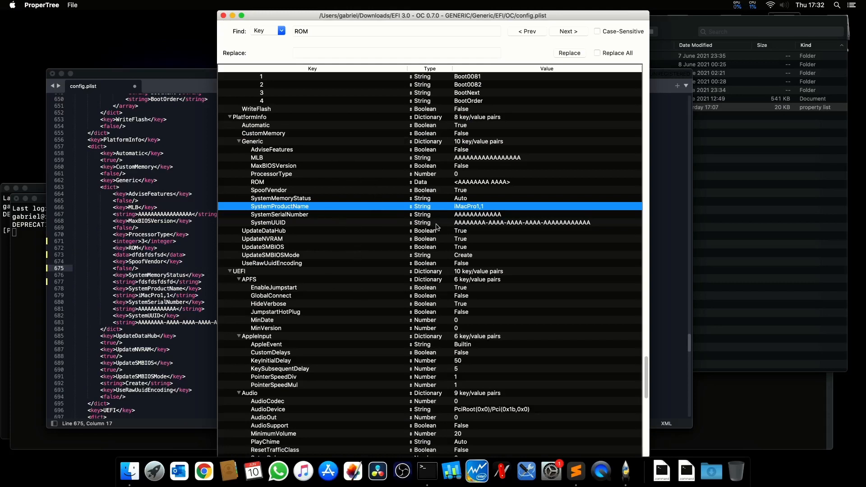
click(424, 184)
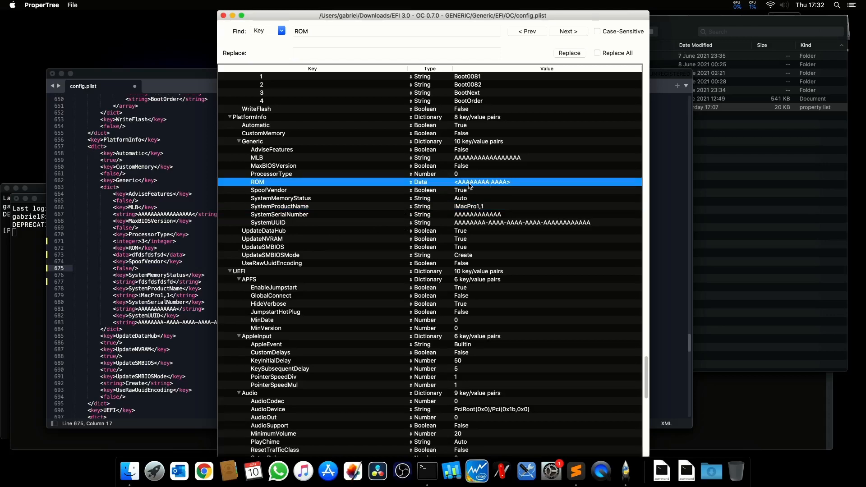
- Return to Sublime Text, close config.plist without saving its changes, and quit ProperTree
click(176, 277)
click(158, 255)
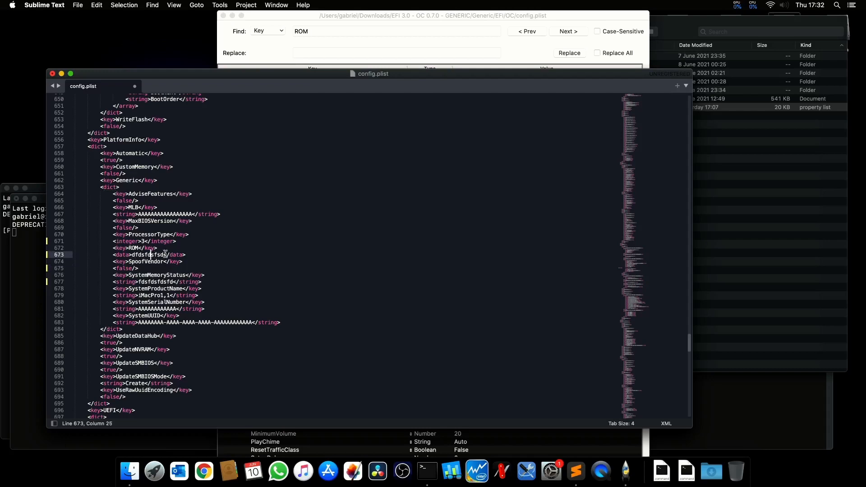
key(super+w)
click(413, 161)
key(super+q)
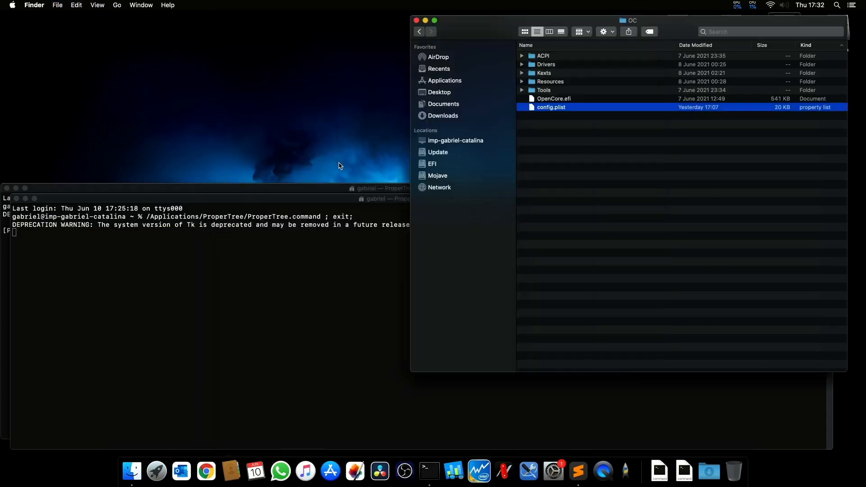
- Quit Terminal with its leftover ProperTree.command windows and close the OC folder window in Finder
click(282, 188)
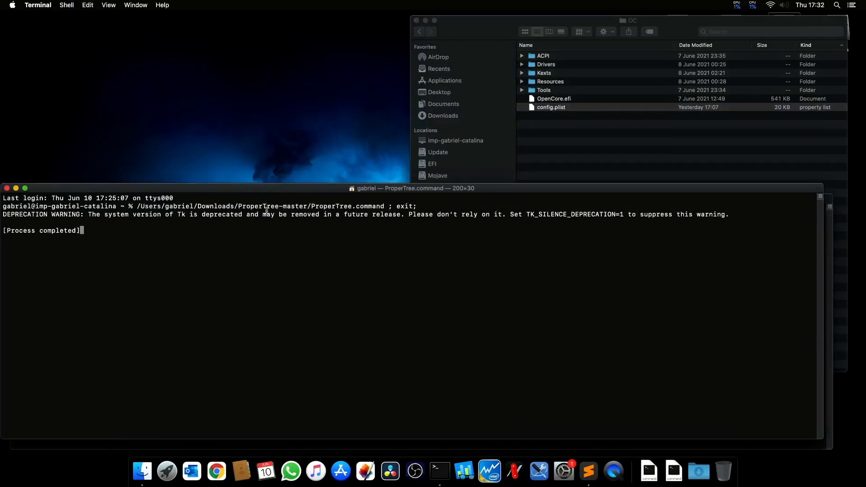
key(super+q)
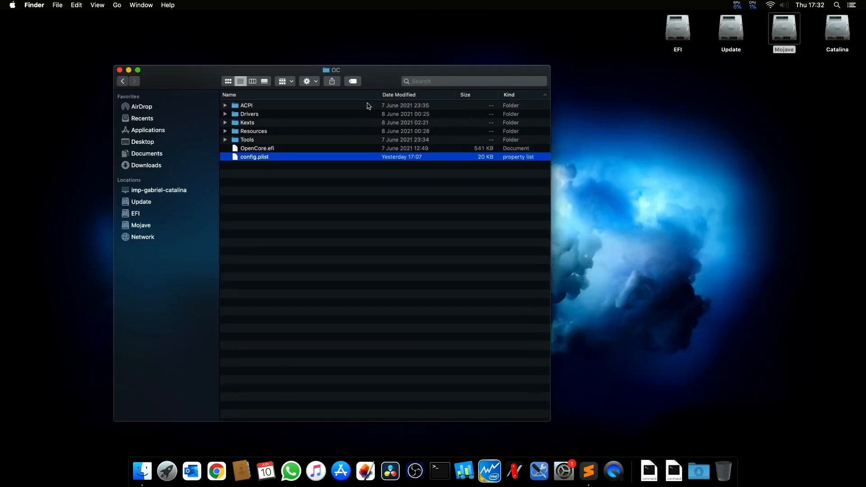
key(super+w)
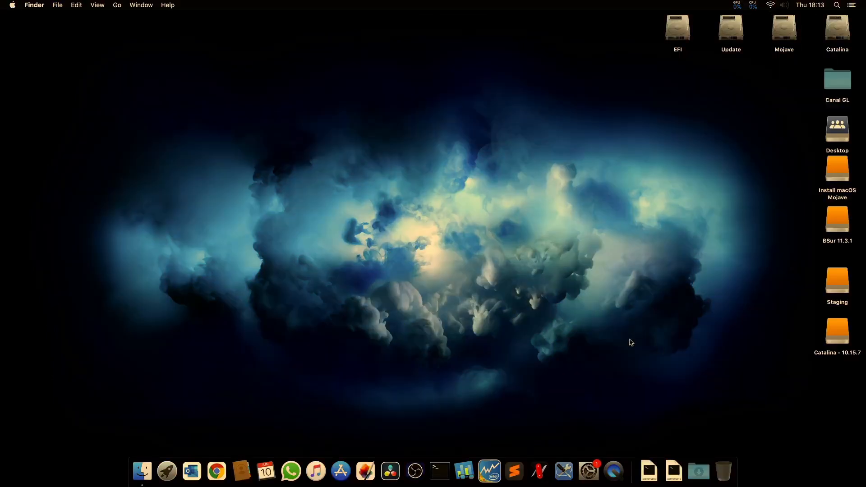
- Open the Downloads folder in Finder and launch ProperTree.command
click(698, 471)
click(719, 381)
key(Down)
key(Down)
key(Down)
key(super+Down)
- In Finder, browse to EFI 3.0 - OC 0.7.0 - GENERIC/Generic/EFI/OC in Downloads and open its config.plist with ProperTree
click(652, 336)
key(super+Up)
key(super+Up)
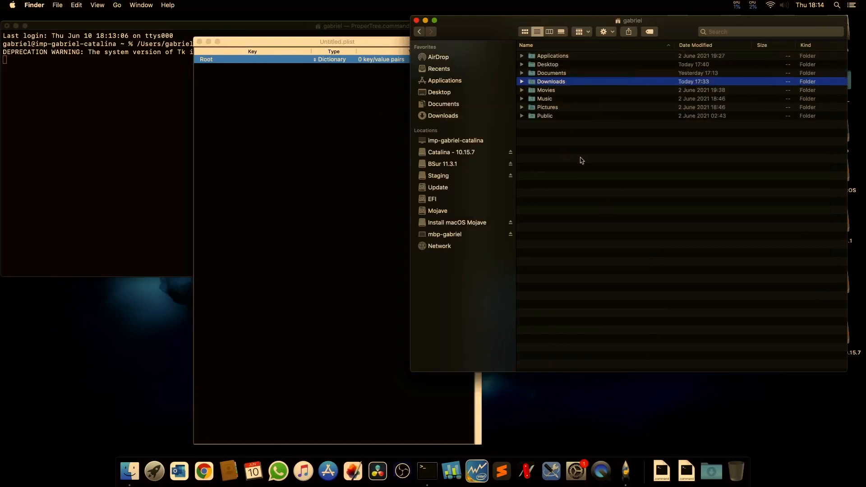
key(super+Down)
key(Down)
key(Down)
key(Down)
key(Up)
key(Up)
key(super+Down)
key(Down)
key(Down)
key(Down)
key(super+Down)
key(Down)
key(super+Down)
key(Down)
key(Down)
key(super+Down)
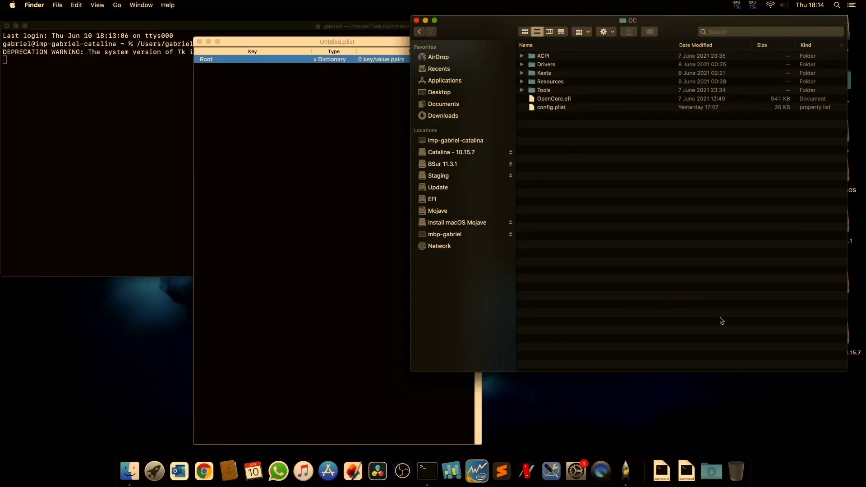
drag(548, 108, 625, 470)
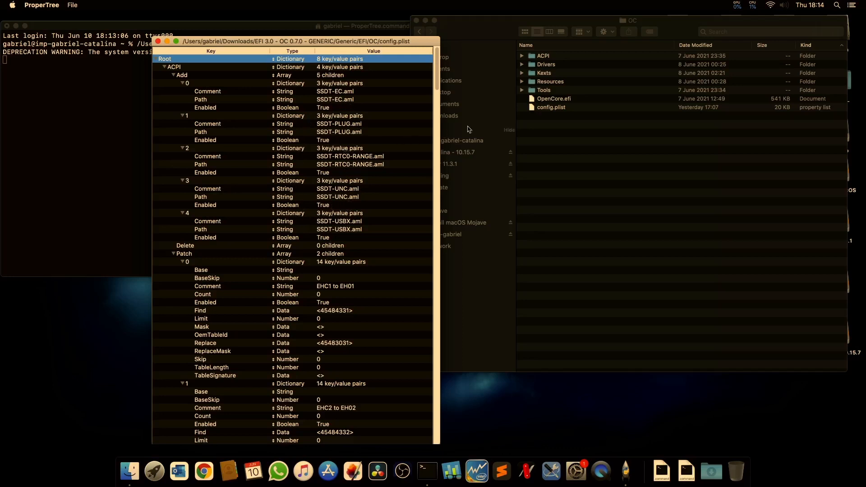
- Switch to Finder, open the Kexts folder inside OC, and delete RealtekRTL8111.kext
double_click(547, 75)
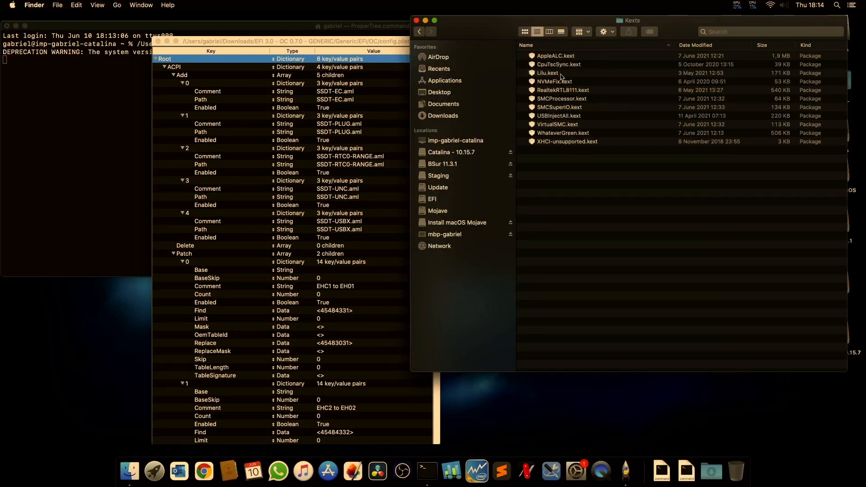
click(561, 74)
key(Up)
key(Down)
key(Down)
key(Down)
key(Down)
key(Down)
key(Up)
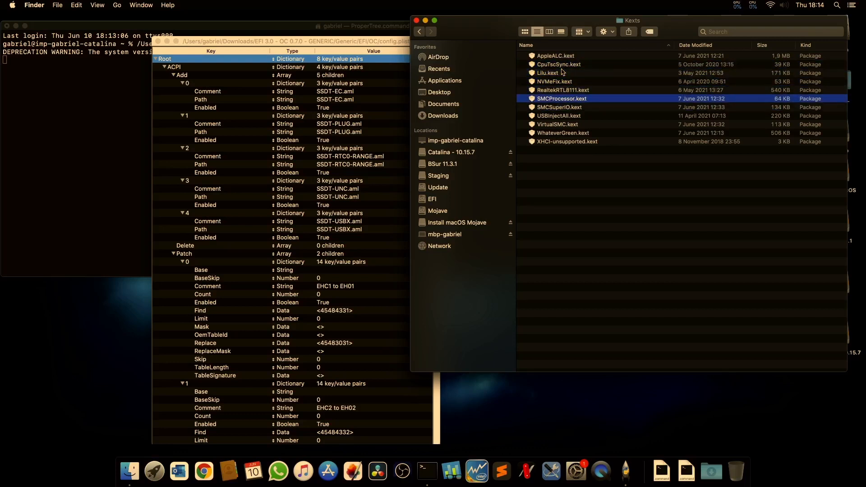
key(Down)
key(Up)
key(Up)
key(super+BackSpace)
- Delete WhateverGreen.kext from the Kexts folder and clear the file selection
key(Down)
key(Down)
key(Down)
key(Down)
key(super+BackSpace)
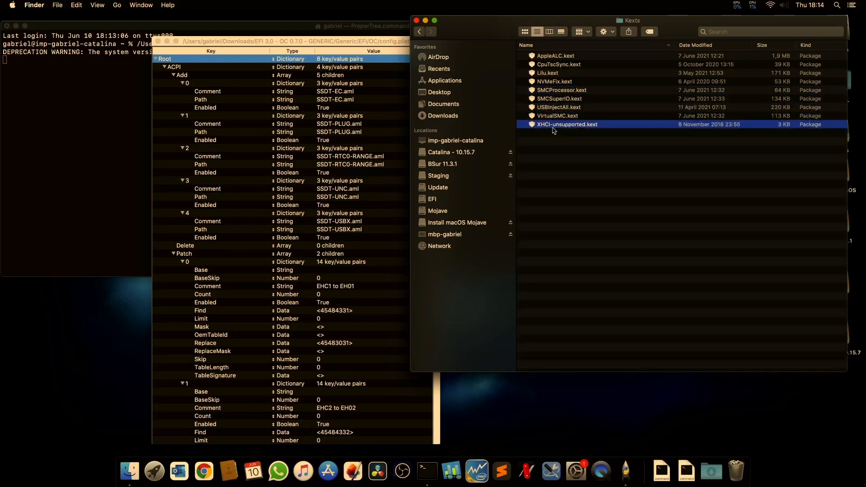
click(579, 142)
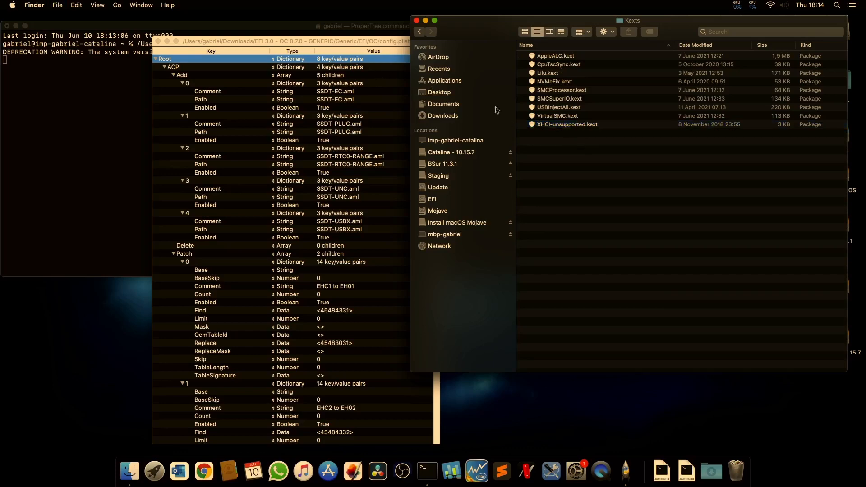
- Switch to ProperTree, examine the kext entries under Kernel > Add, and move the window clear of Finder
click(326, 44)
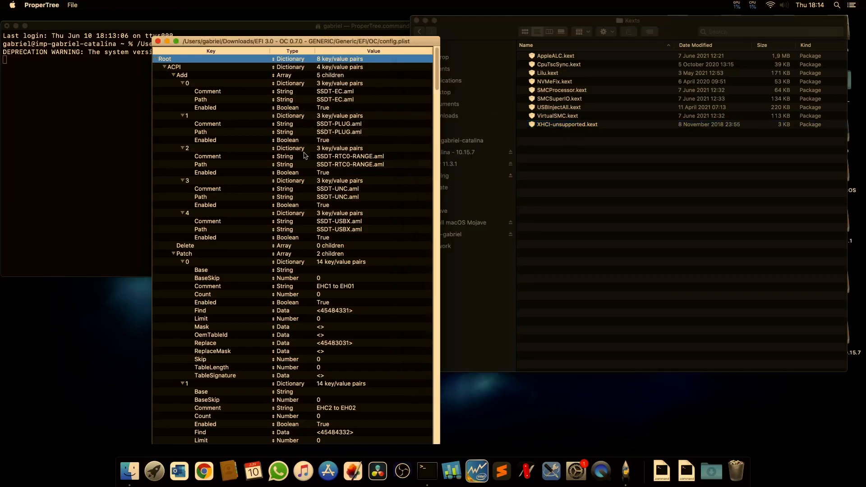
scroll(341, 211, down, 10)
scroll(341, 212, down, 20)
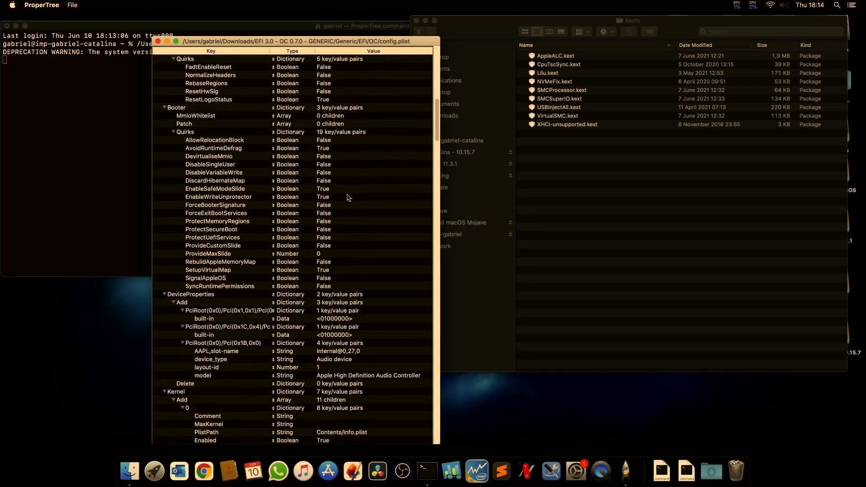
scroll(353, 203, up, 10)
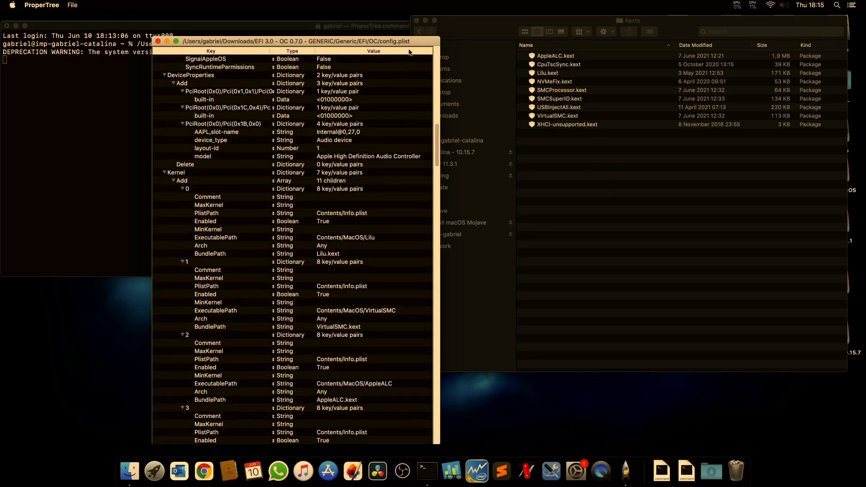
drag(323, 45, 259, 34)
click(72, 5)
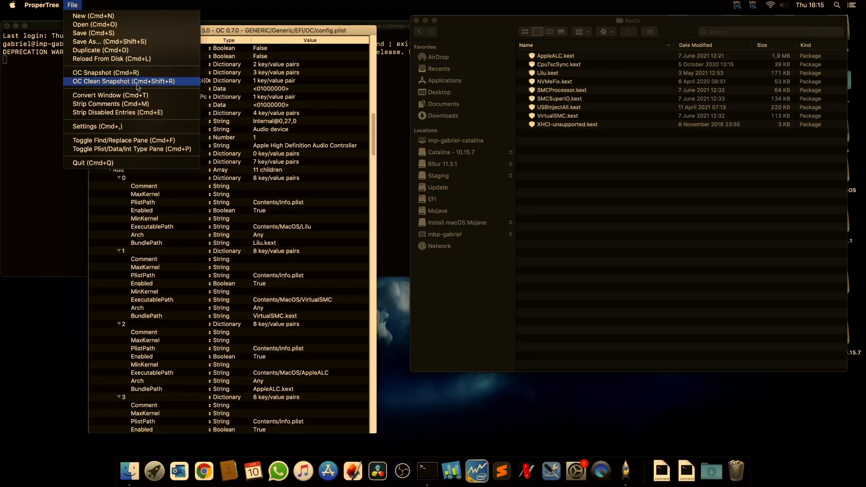
click(162, 84)
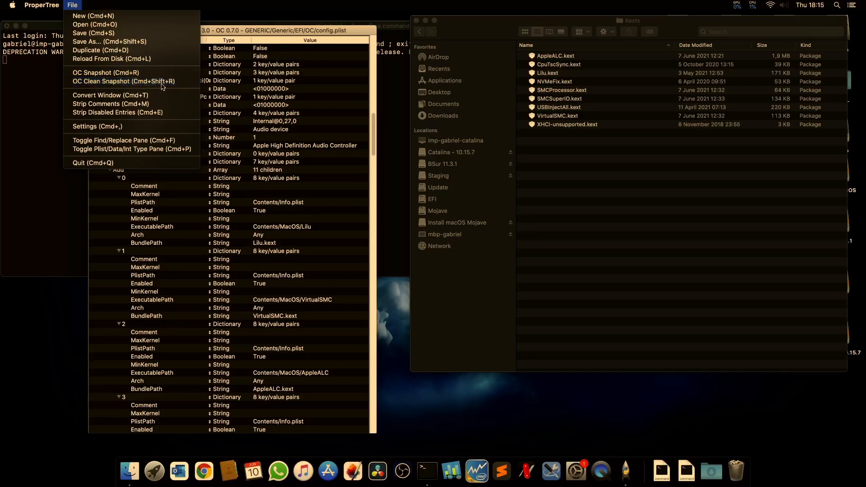
drag(494, 81, 346, 106)
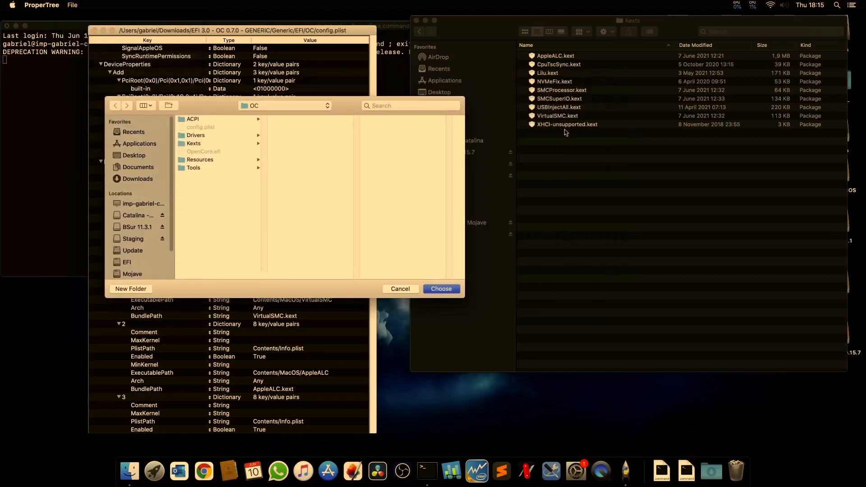
click(573, 175)
key(super+Up)
key(Down)
key(Down)
key(Down)
key(Down)
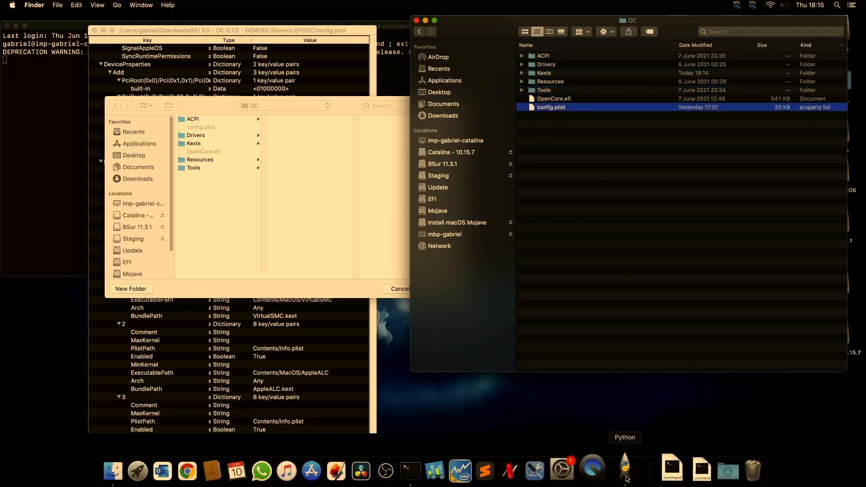
click(231, 213)
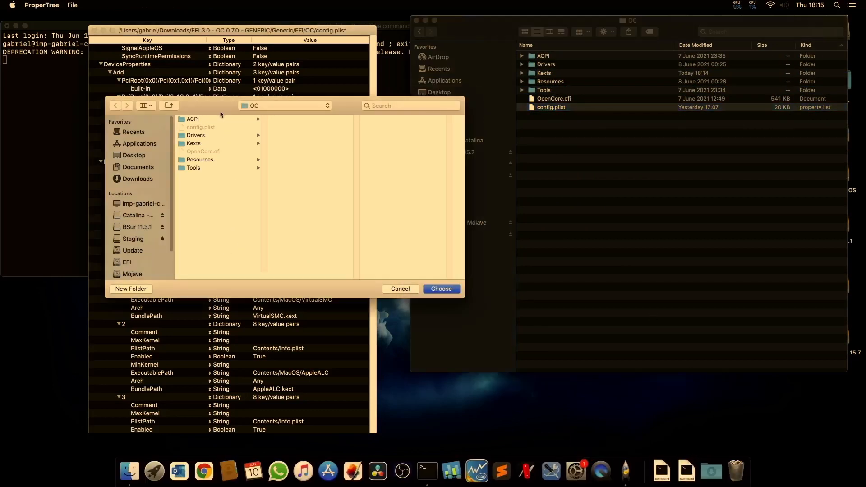
mouse_move(231, 108)
mouse_down()
mouse_move(254, 119)
mouse_move(235, 116)
mouse_up()
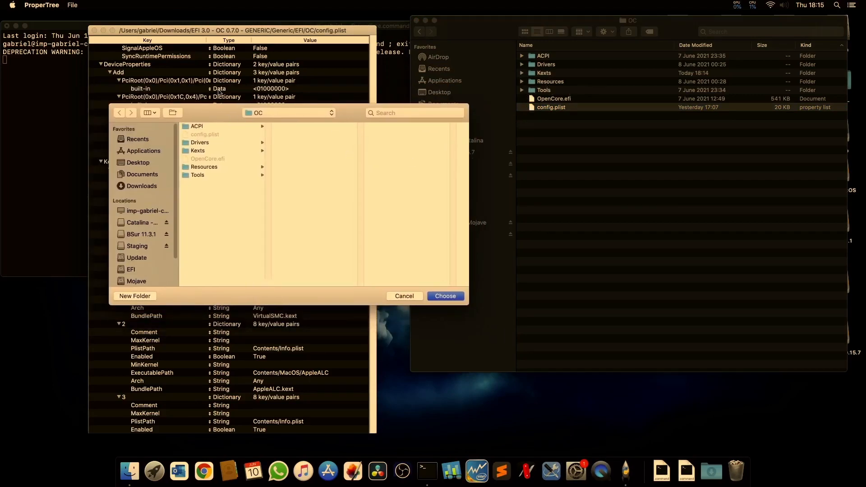
click(420, 299)
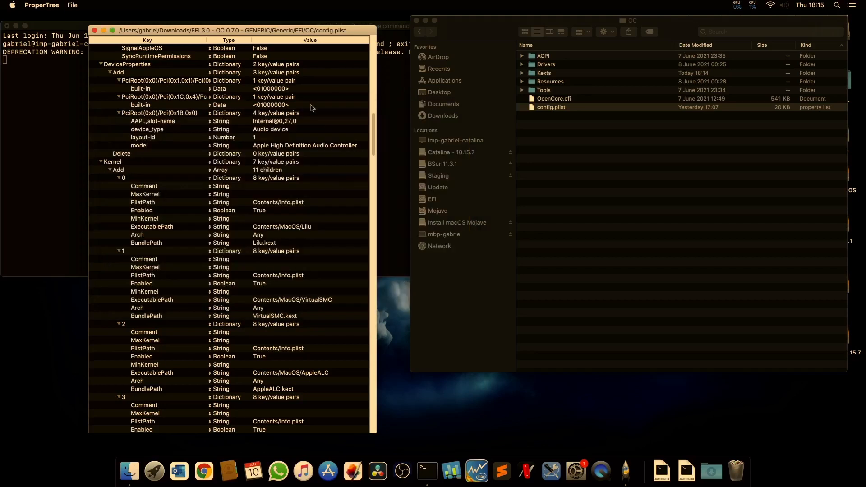
click(72, 5)
click(86, 23)
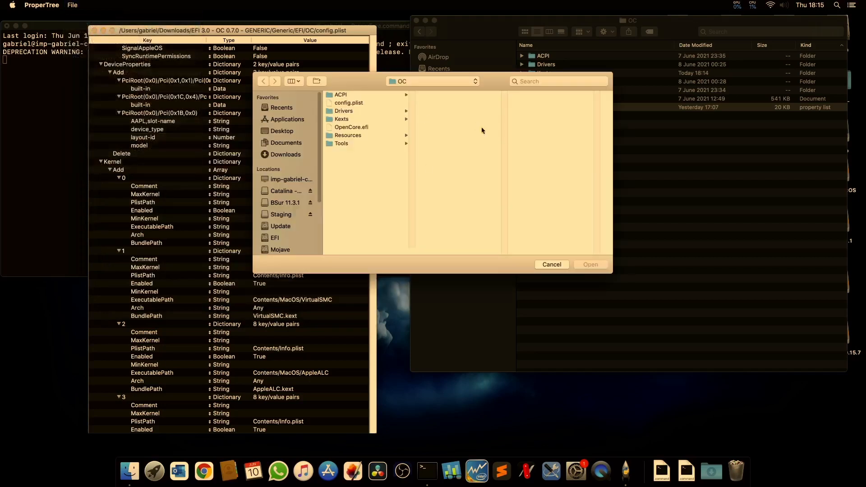
key(Escape)
- Try an OC Clean Snapshot by choosing the EFI/OC folder inside EFI 3.0 - OC 0.7.0 - GENERIC in Downloads
click(72, 5)
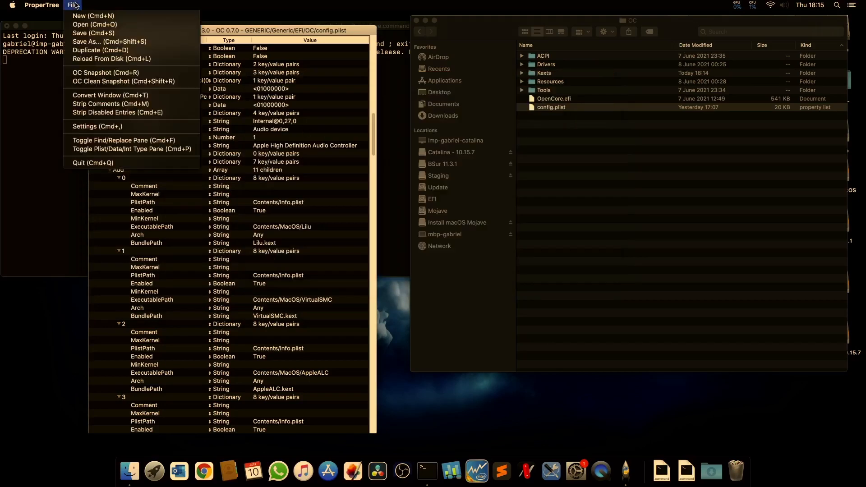
click(101, 82)
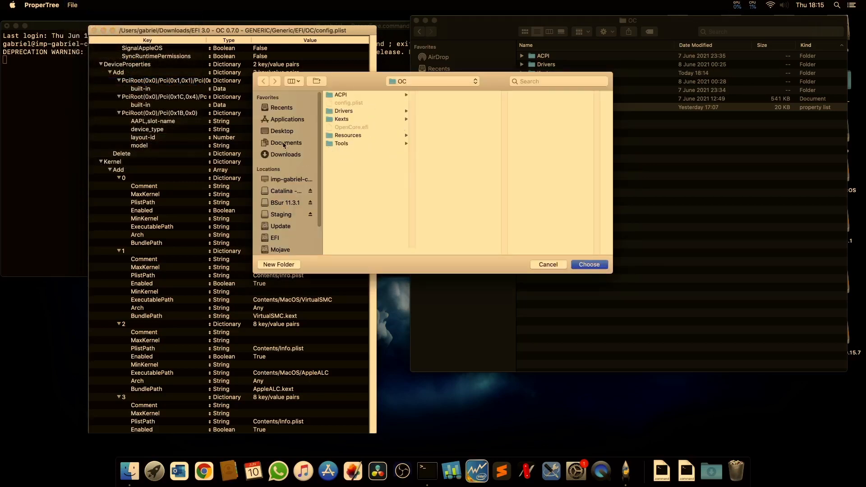
click(286, 155)
click(355, 95)
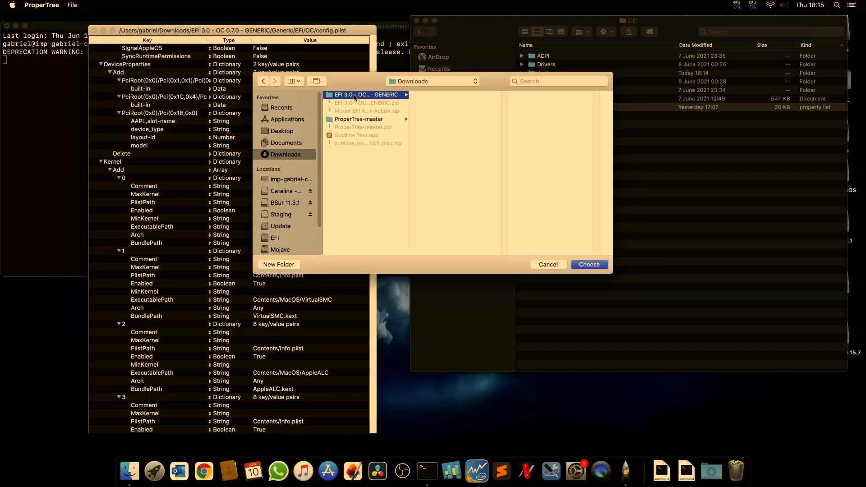
click(446, 111)
click(543, 96)
click(537, 103)
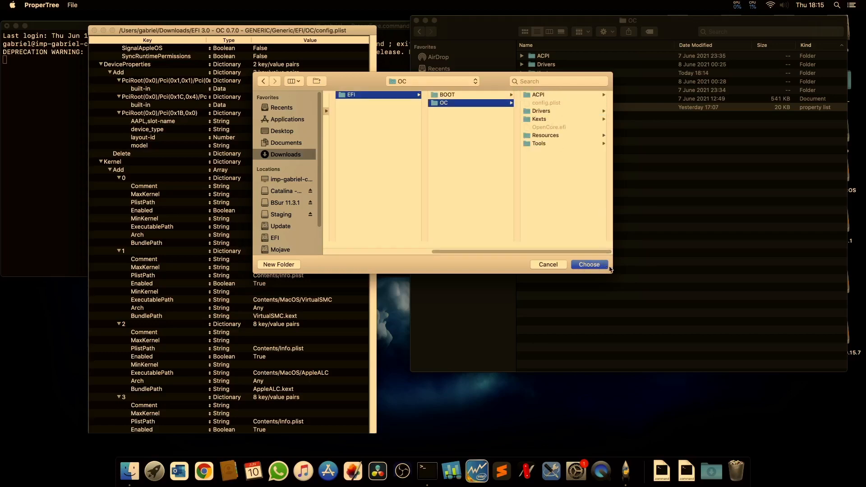
click(600, 267)
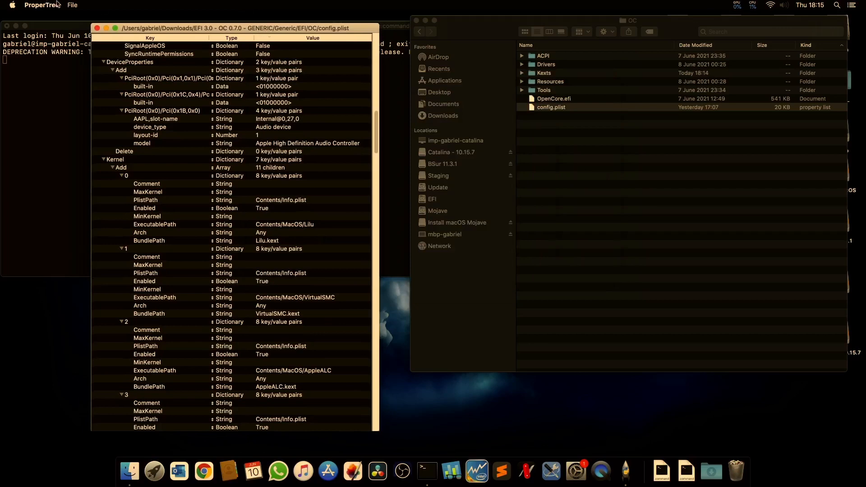
- Run OC Clean Snapshot on config.plist using the proposed OC folder
click(72, 4)
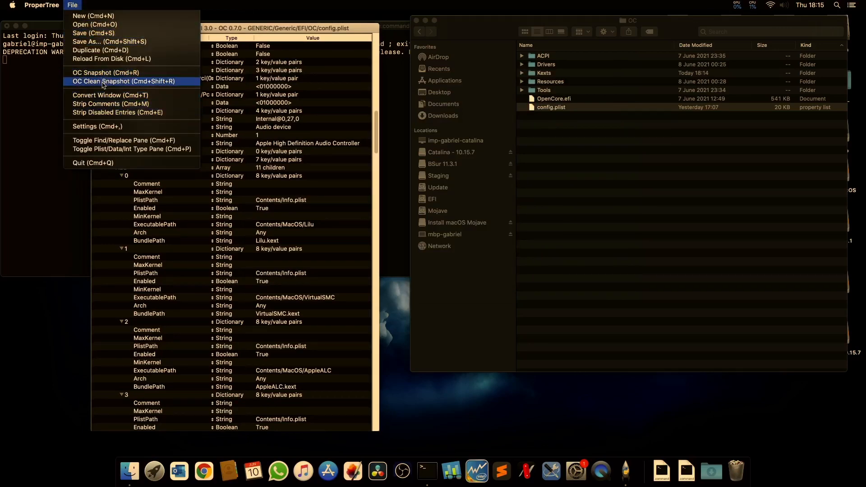
click(139, 87)
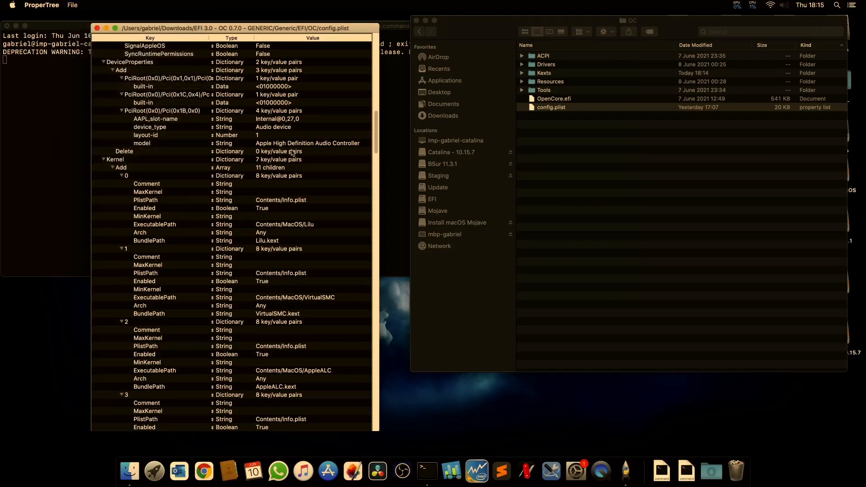
key(Return)
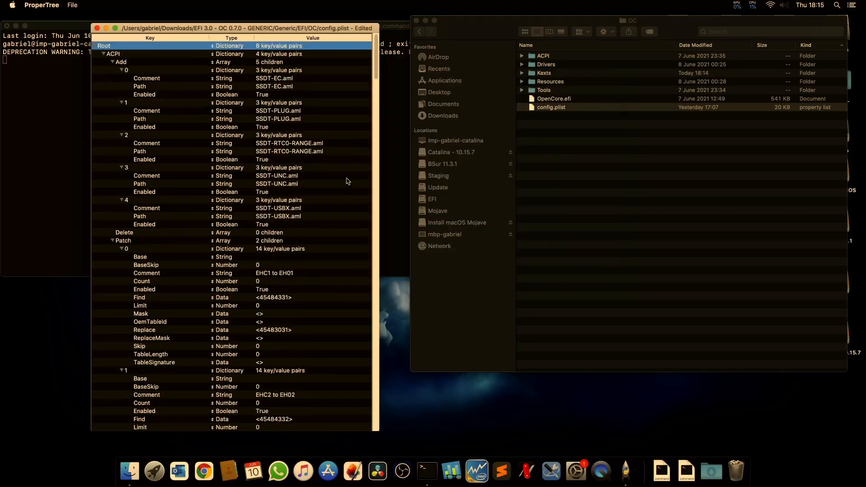
- Switch to Finder and examine the kexts in the Kexts folder and the SSDT files in the ACPI folder
click(579, 124)
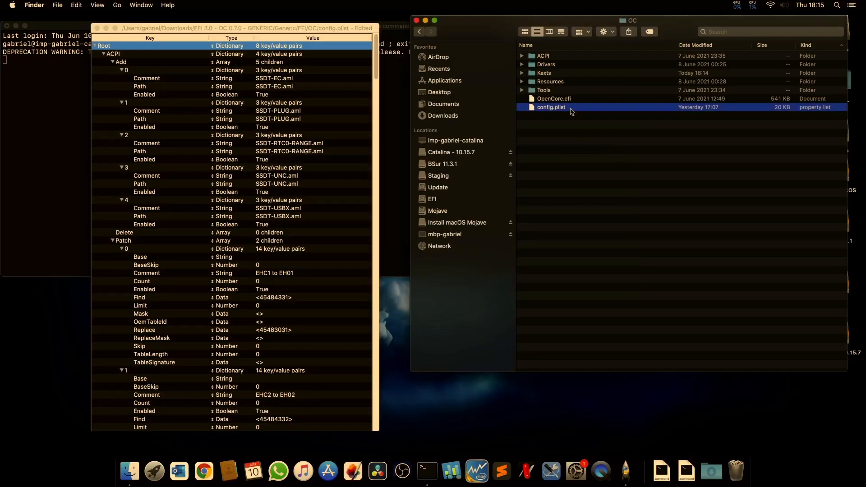
double_click(559, 75)
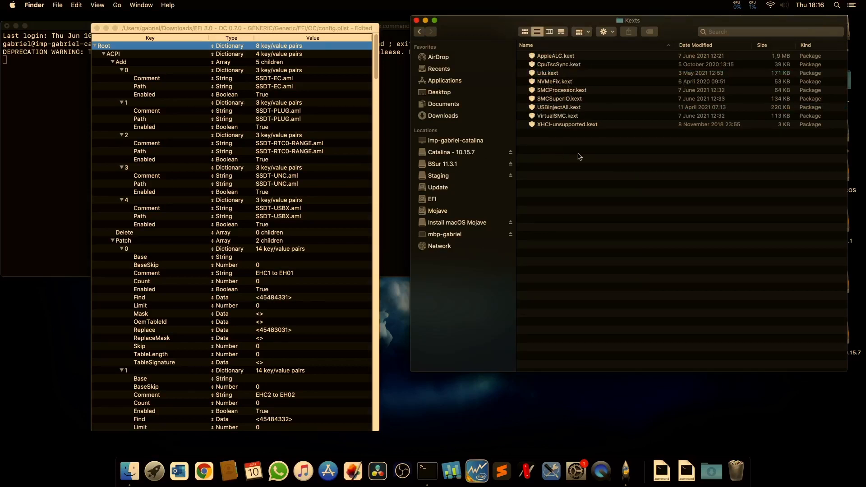
key(super+Up)
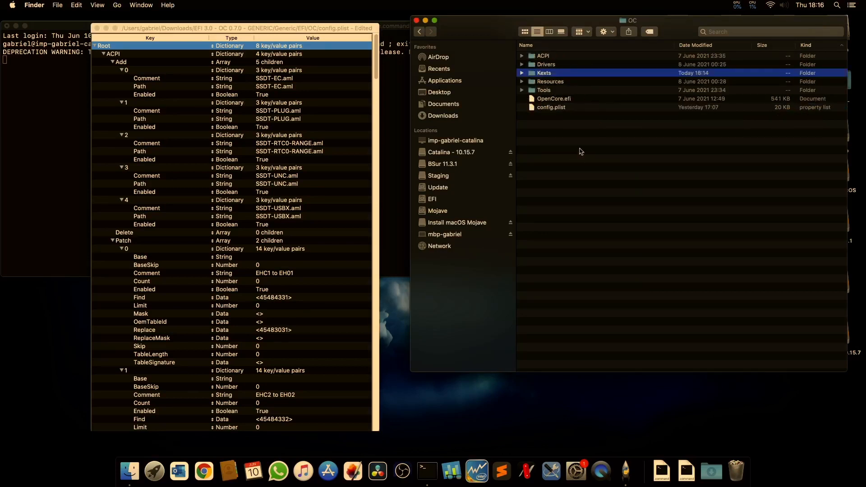
key(Up)
key(Up)
key(super+Down)
key(Down)
key(Down)
key(Down)
key(Down)
key(Up)
key(Up)
key(Up)
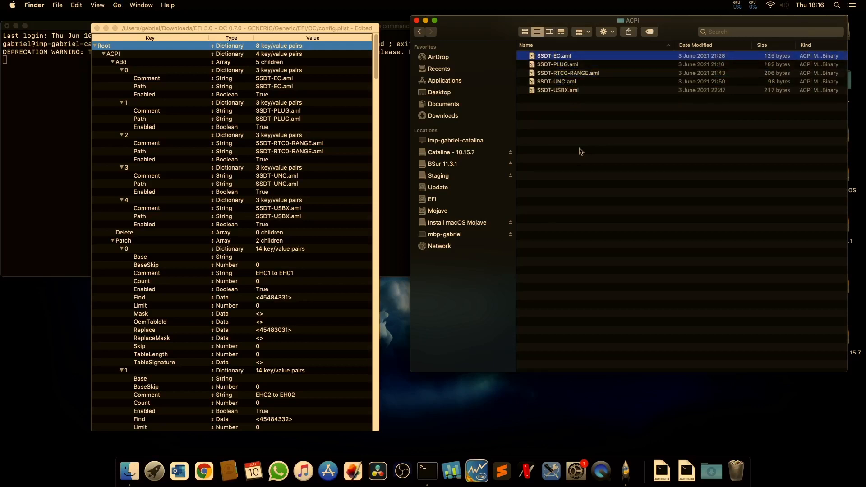
- Delete SSDT-EC.aml from the ACPI folder and run OC Clean Snapshot on config.plist using the proposed OC folder
key(super+BackSpace)
click(288, 86)
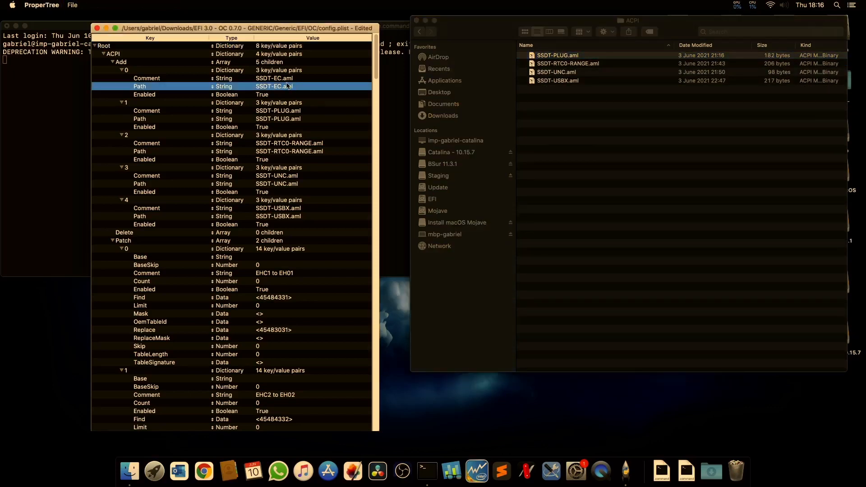
key(Up)
click(72, 5)
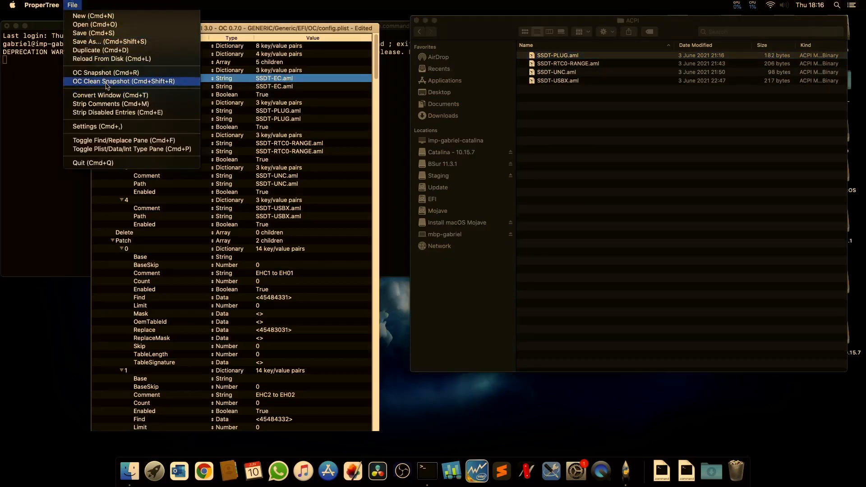
click(112, 86)
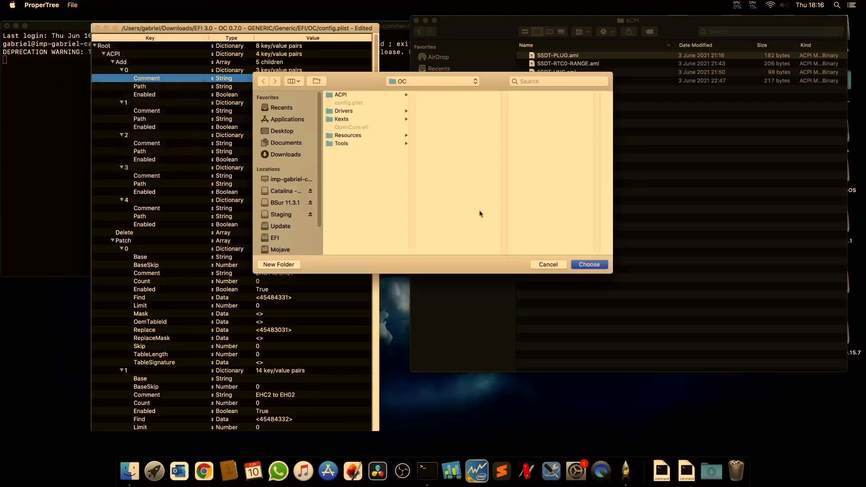
click(578, 267)
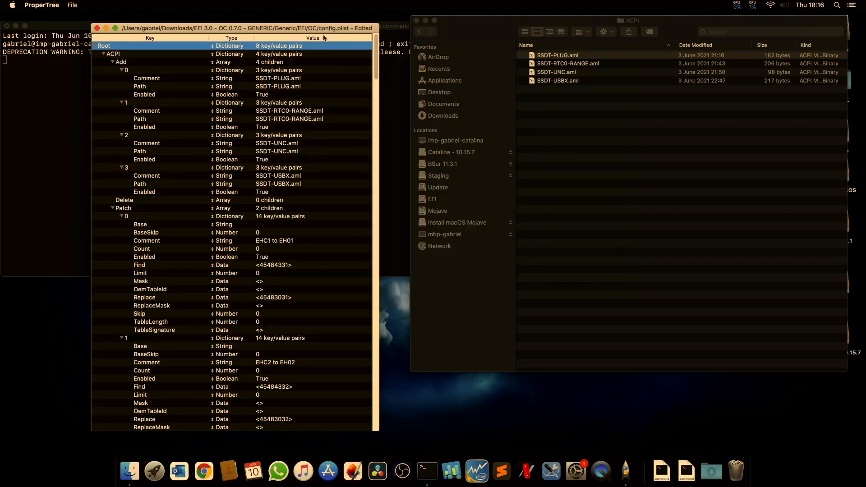
- Switch to Finder and compare the SSDT files and the OC folder's contents with the config.plist entries
click(583, 117)
key(super+a)
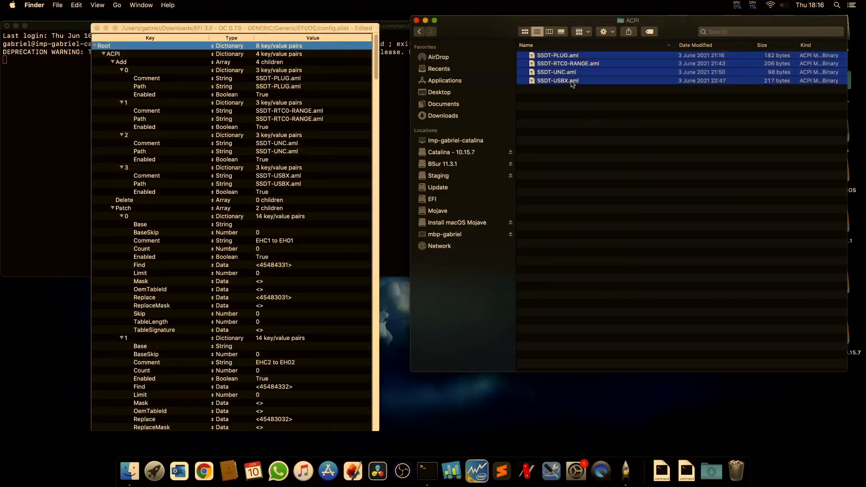
click(586, 105)
key(super+Up)
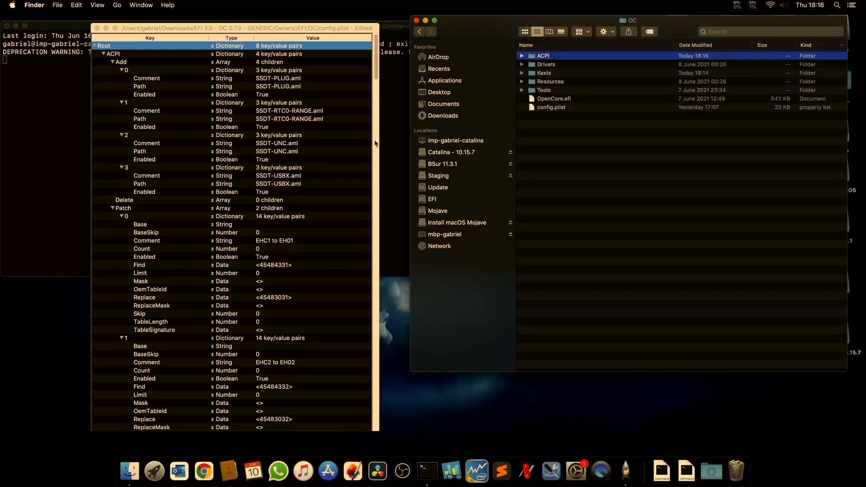
scroll(293, 142, down, 10)
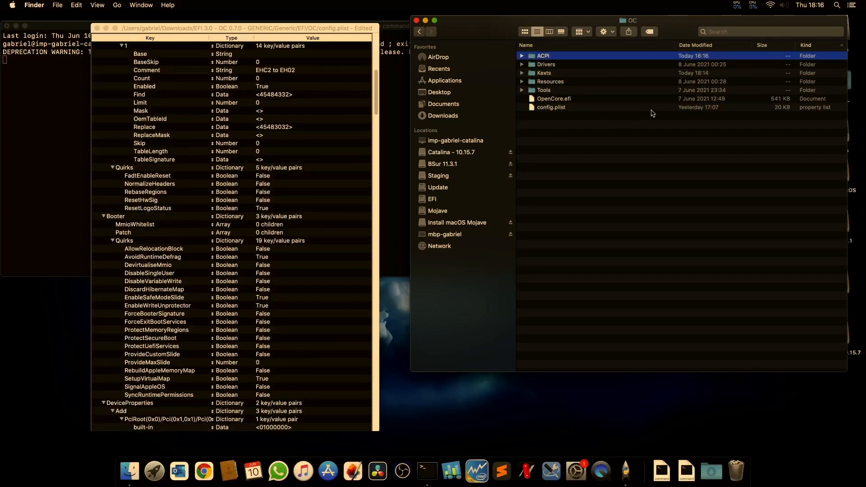
key(super+a)
click(641, 169)
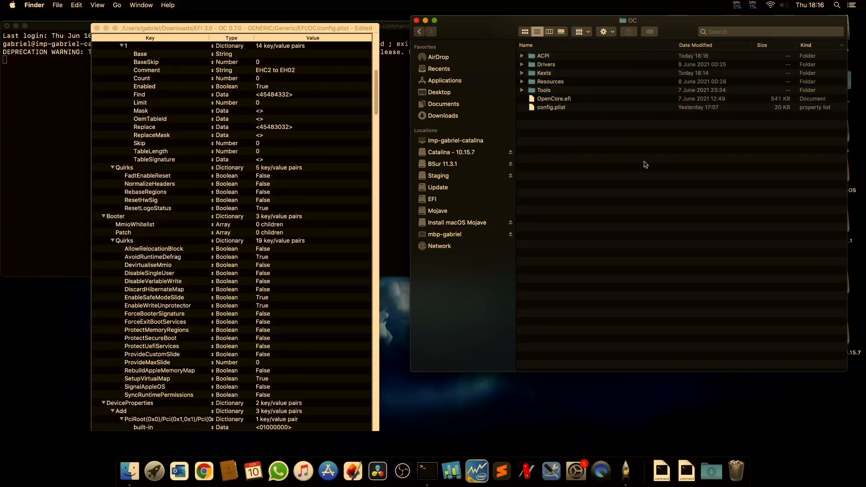
scroll(272, 241, down, 2)
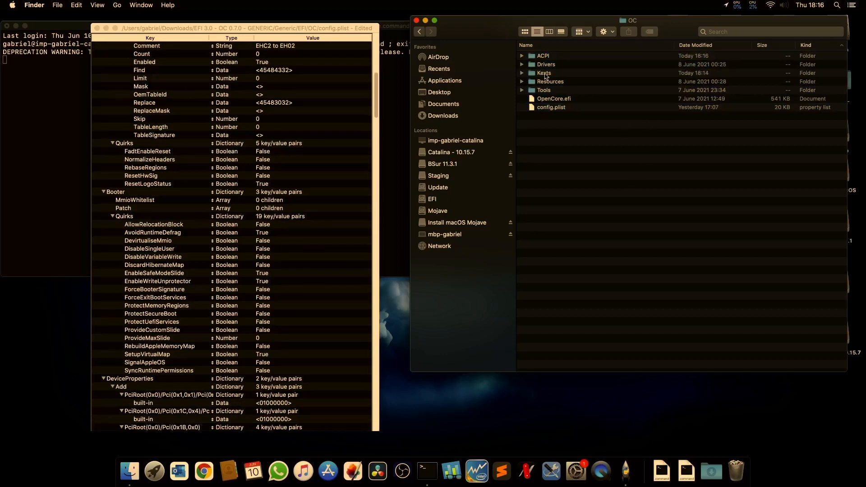
- Examine the contents of the ACPI, Drivers and Tools folders inside the OC folder
click(545, 73)
double_click(544, 57)
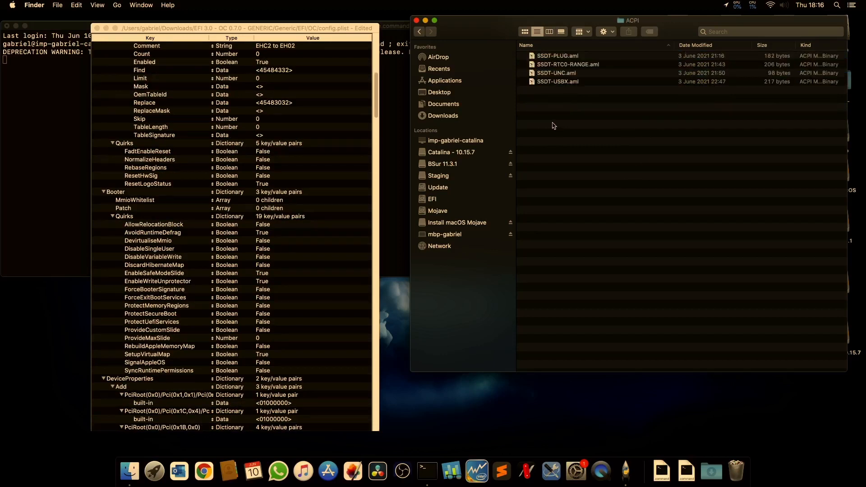
key(super+bracketleft)
double_click(545, 64)
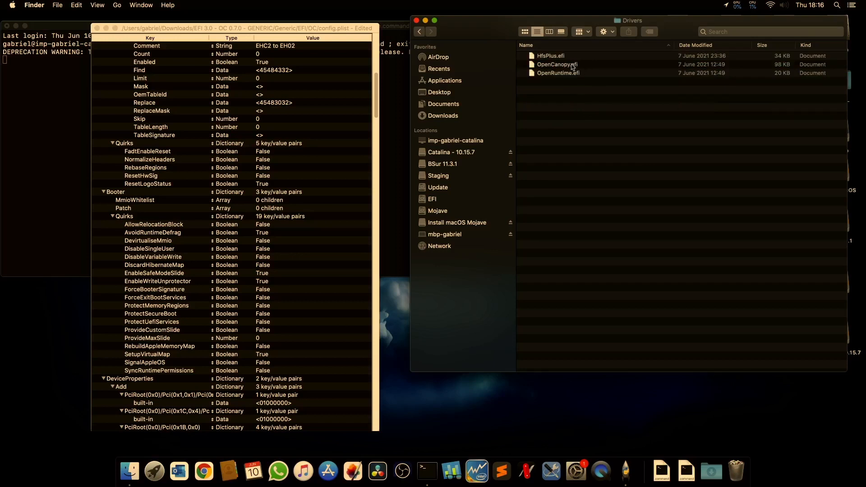
key(super+bracketleft)
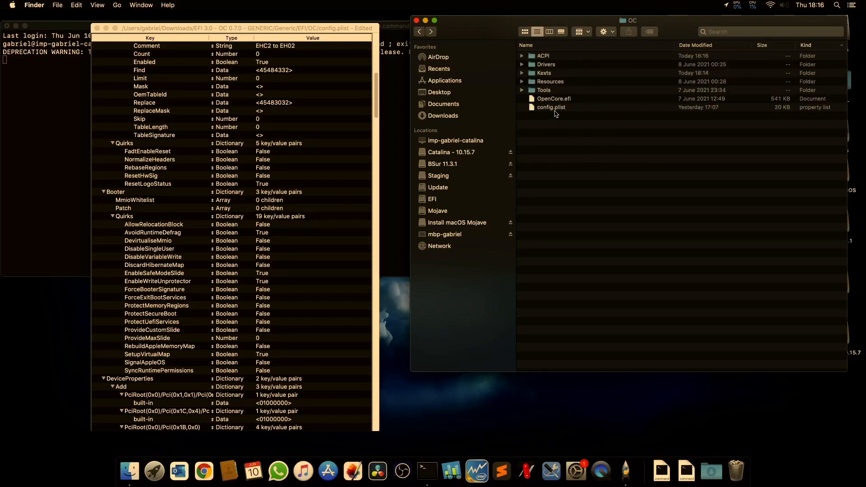
double_click(546, 90)
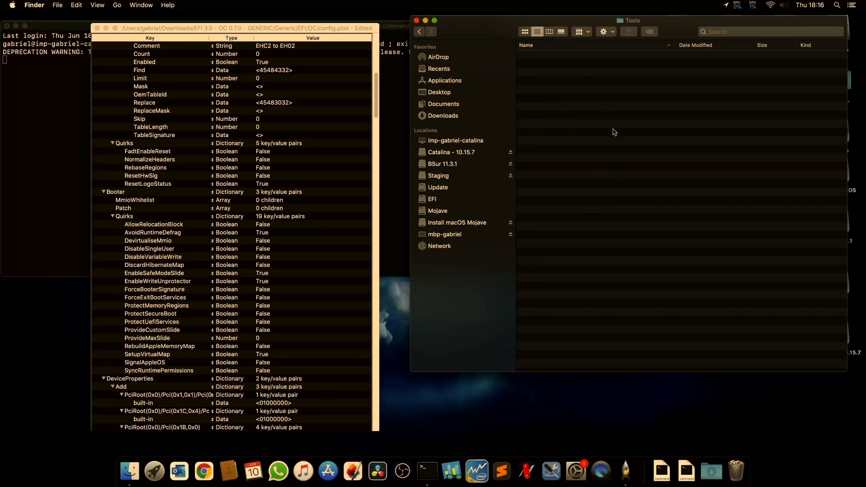
key(super+bracketleft)
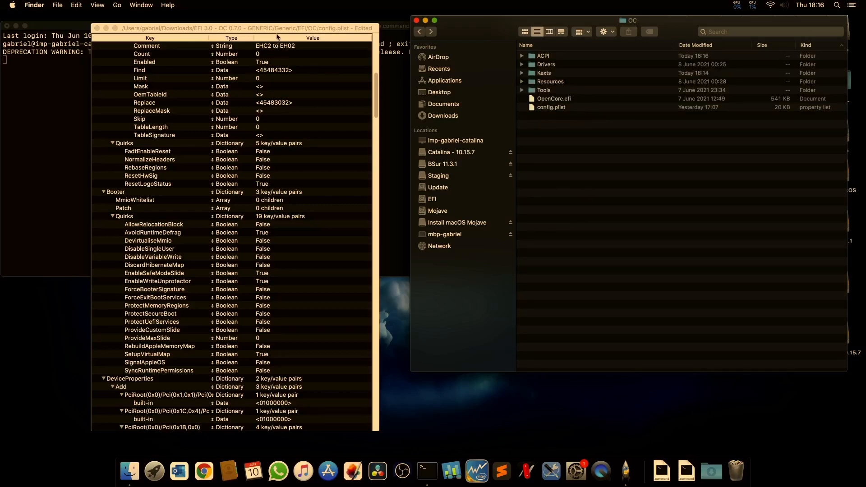
click(283, 30)
drag(280, 30, 296, 38)
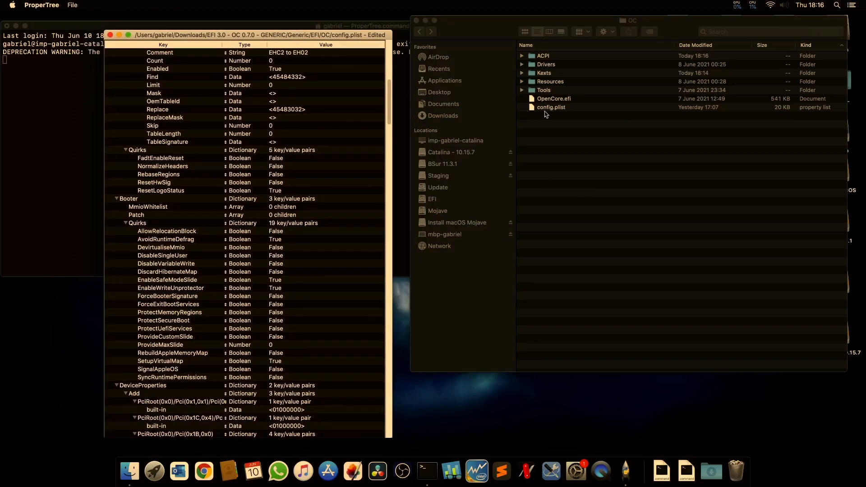
drag(246, 37, 251, 36)
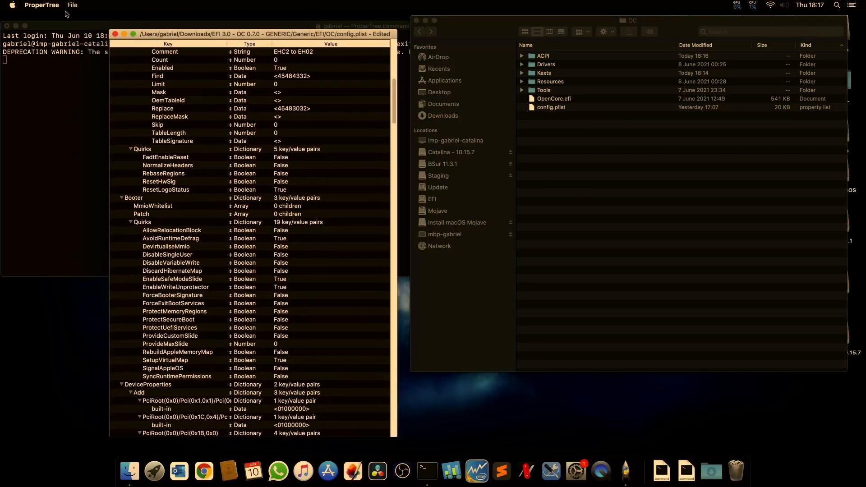
click(72, 5)
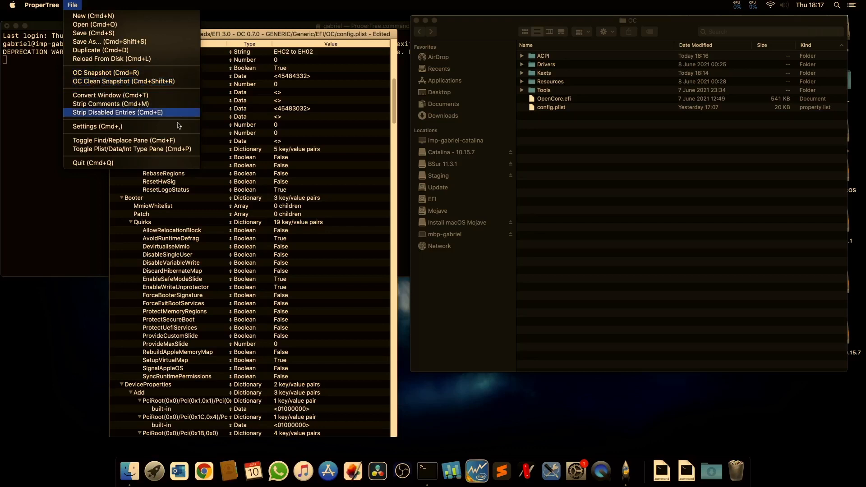
click(582, 114)
double_click(551, 59)
key(super+[)
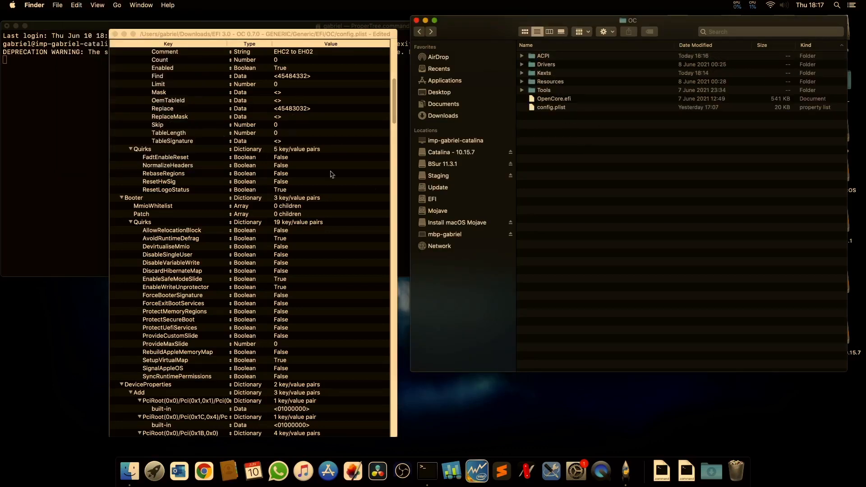
click(316, 76)
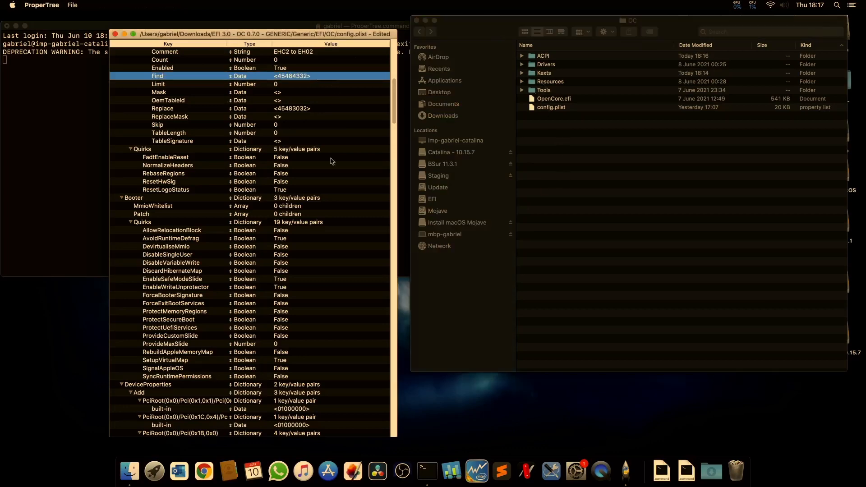
scroll(333, 160, up, 8)
click(73, 5)
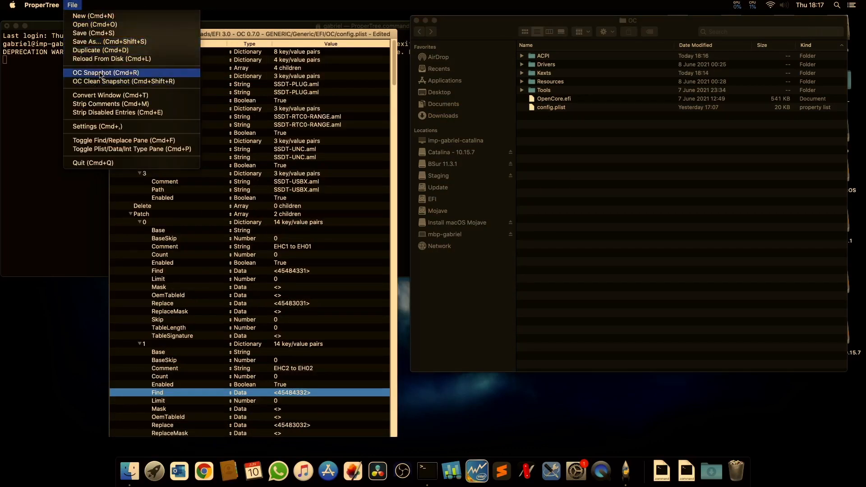
click(126, 75)
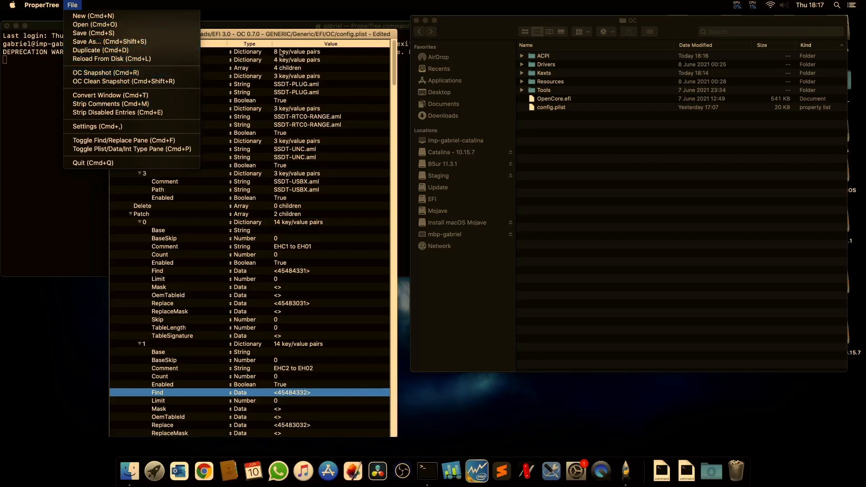
- In the Finder's ACPI folder, remove SSDT-UNC.aml and add a copy of SSDT-USBX.aml named AAAAA.aml
click(558, 65)
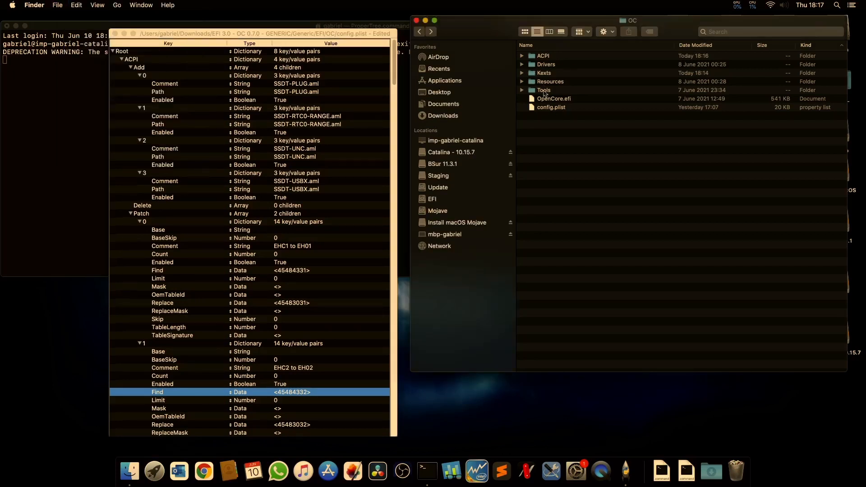
double_click(557, 57)
click(558, 73)
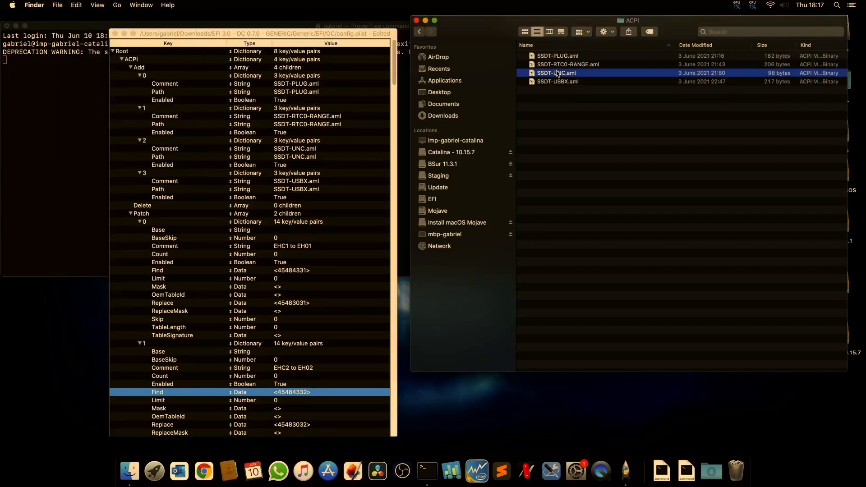
click(565, 100)
click(564, 74)
key(super+c)
key(super+v)
key(Return)
text(AAAAA)
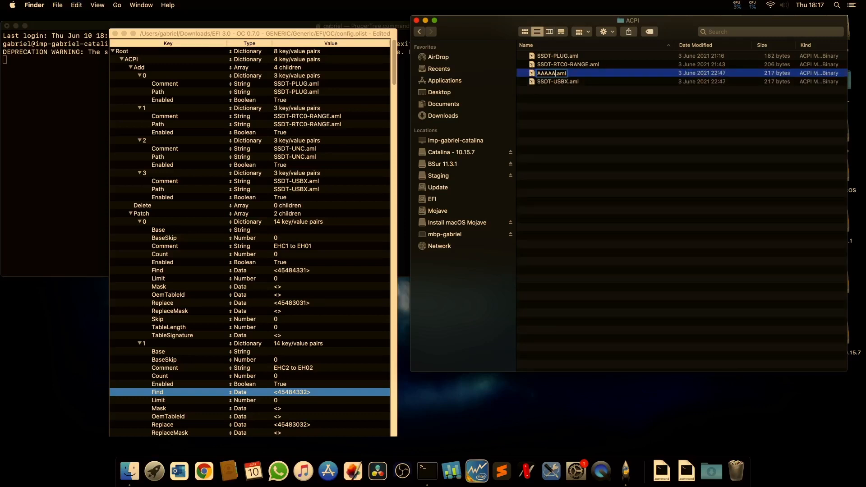
key(Return)
- Switch to ProperTree, run OC Snapshot on config.plist using the proposed OC folder, and select the AAAAA.aml comment under ACPI > Add
click(220, 39)
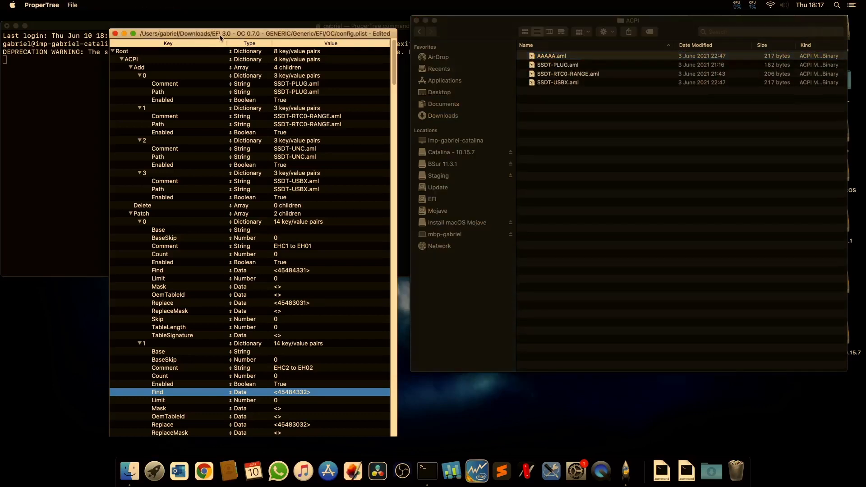
click(72, 5)
click(97, 75)
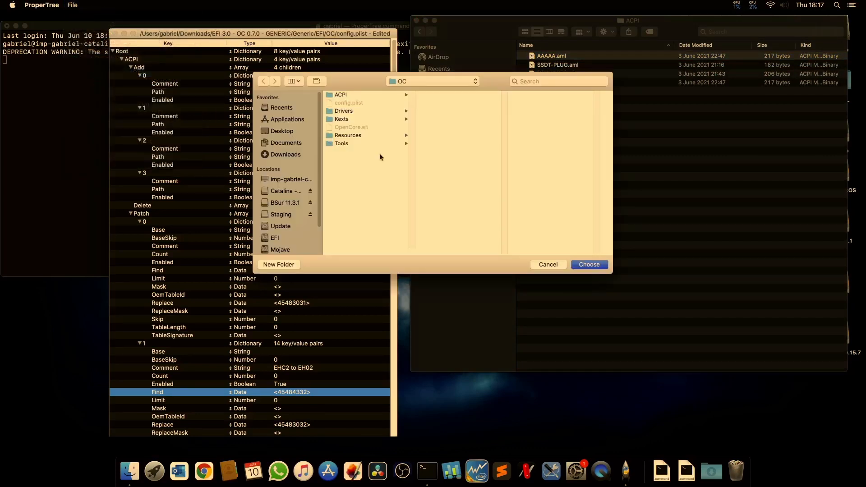
click(582, 265)
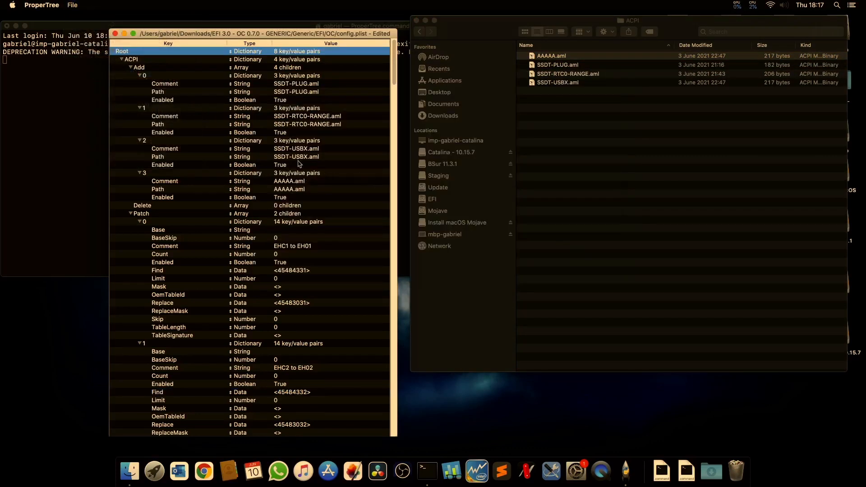
click(294, 183)
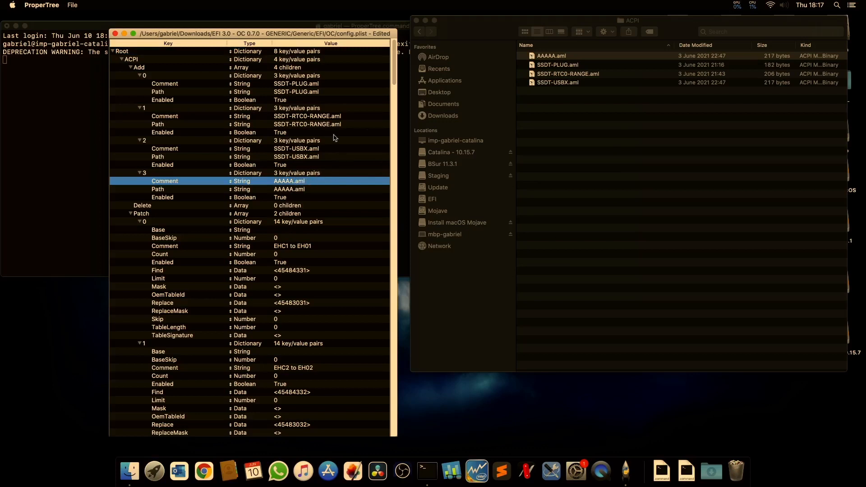
- Compare AAAAA.aml in Finder with its config.plist entry, and return to the OC folder with all its items selected
click(594, 58)
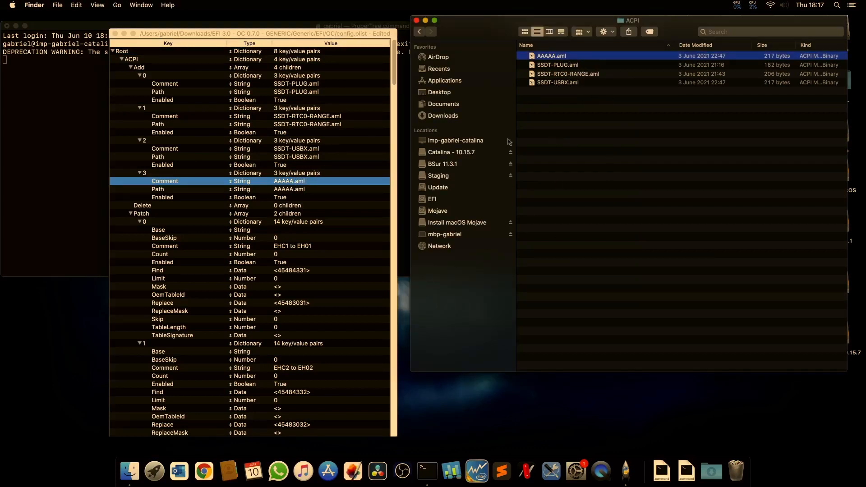
click(163, 35)
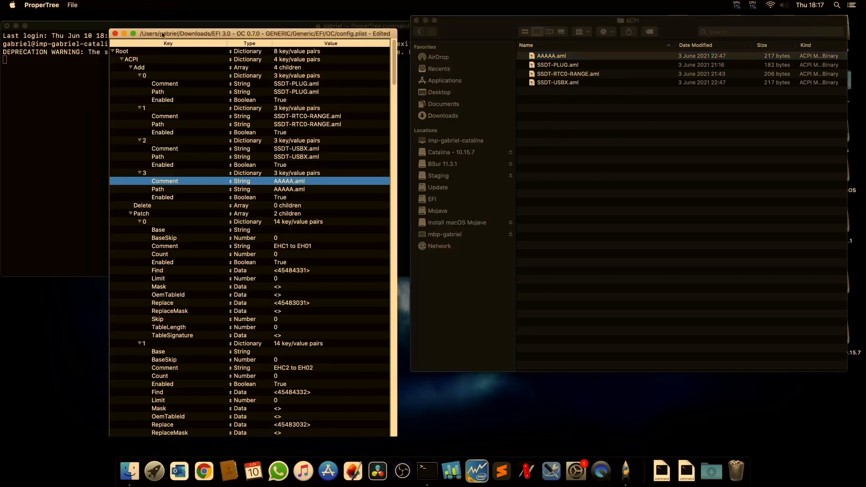
click(74, 6)
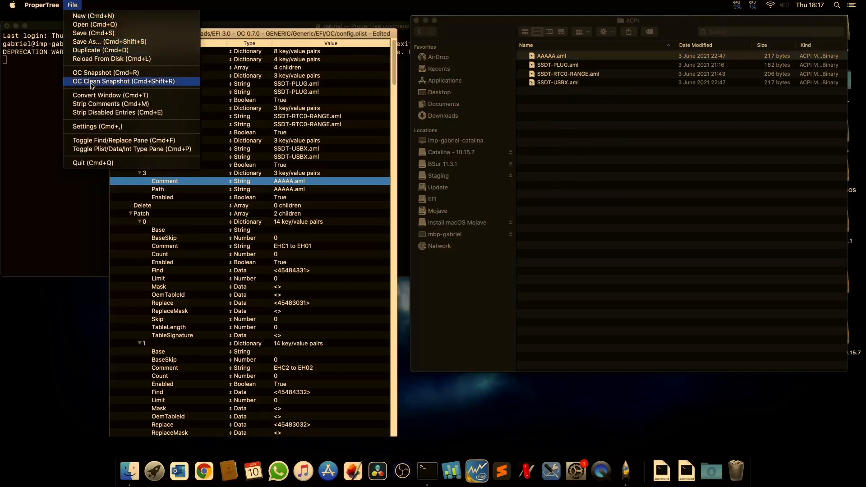
click(621, 116)
key(super+Up)
drag(621, 116, 547, 56)
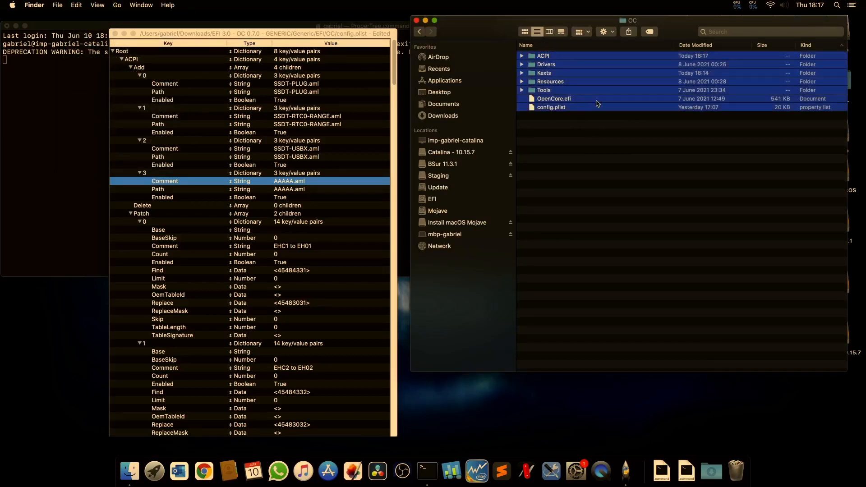